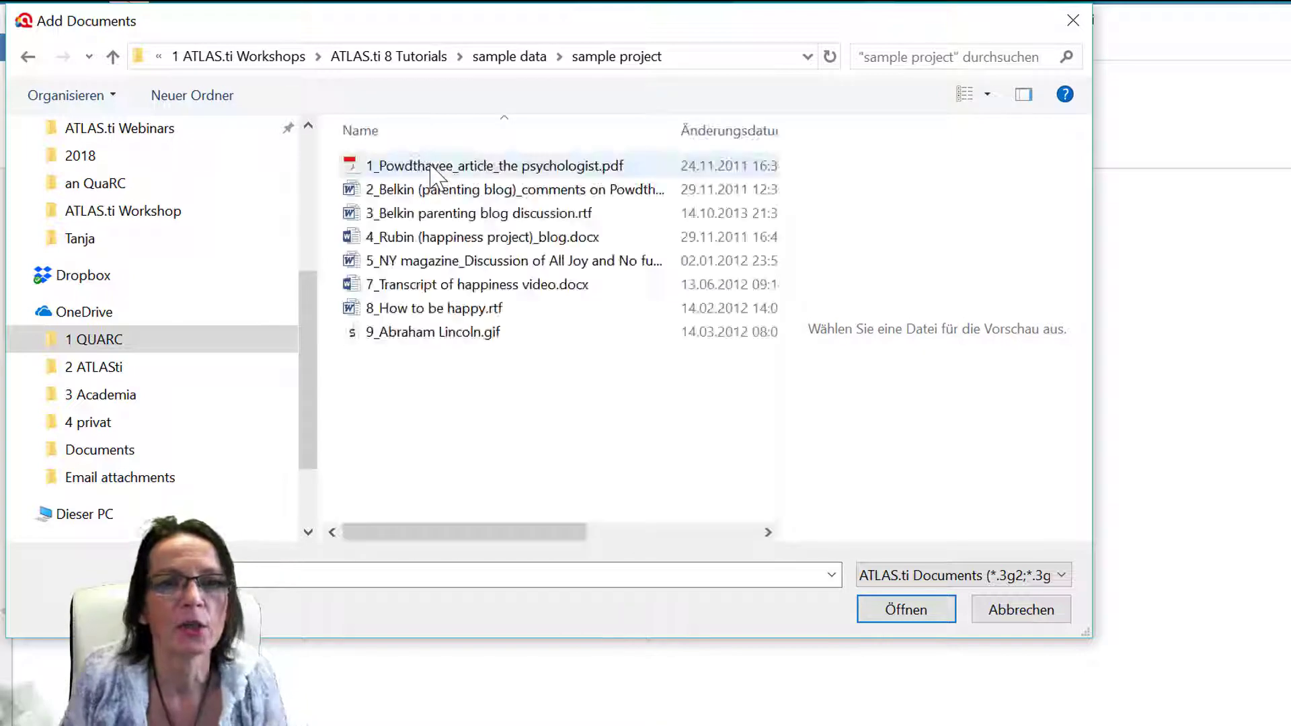
Step: Select all eight files in the sample project folder and add them as documents to the project
click(431, 168)
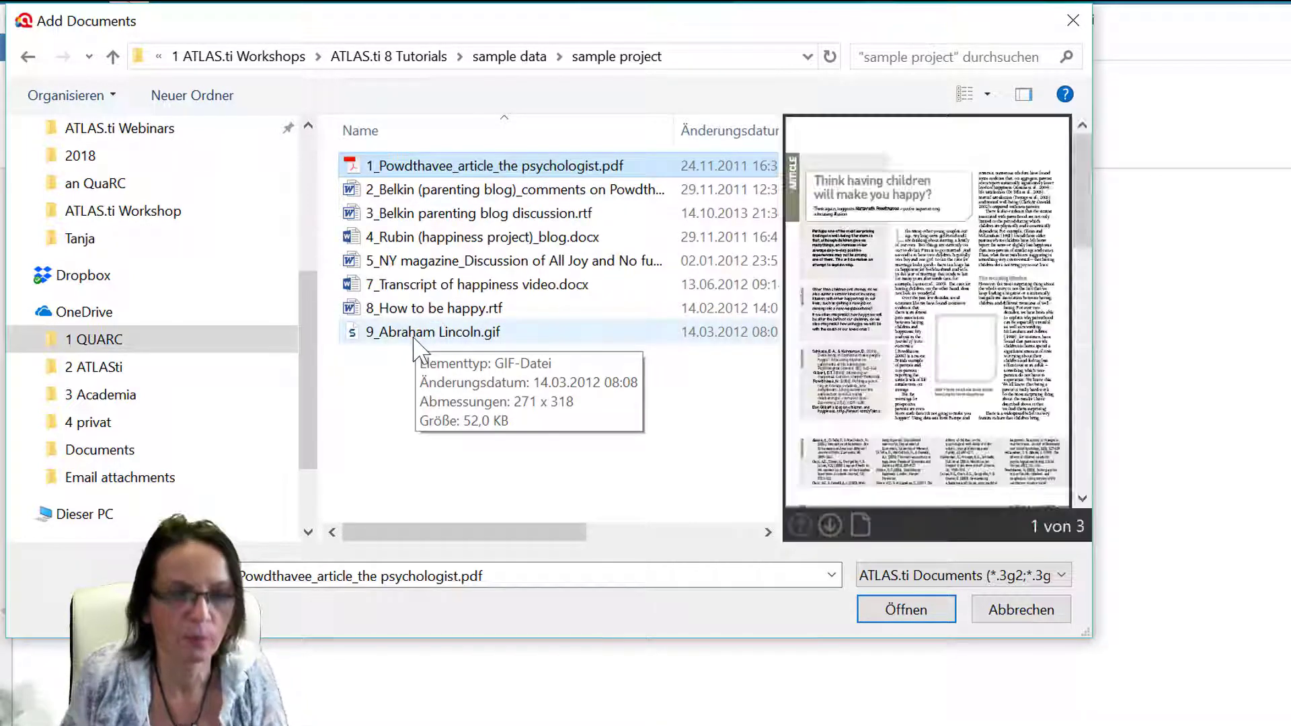
shift+click(414, 333)
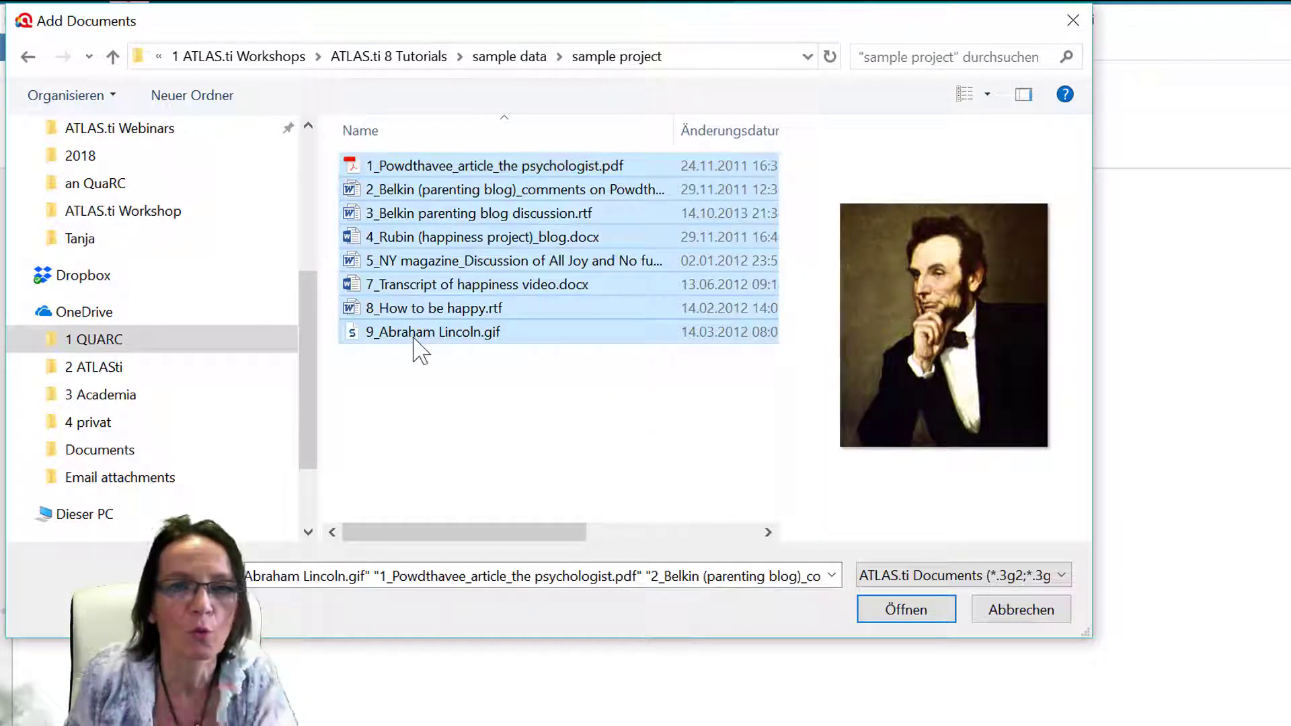
click(415, 333)
ctrl+click(432, 261)
ctrl+click(431, 190)
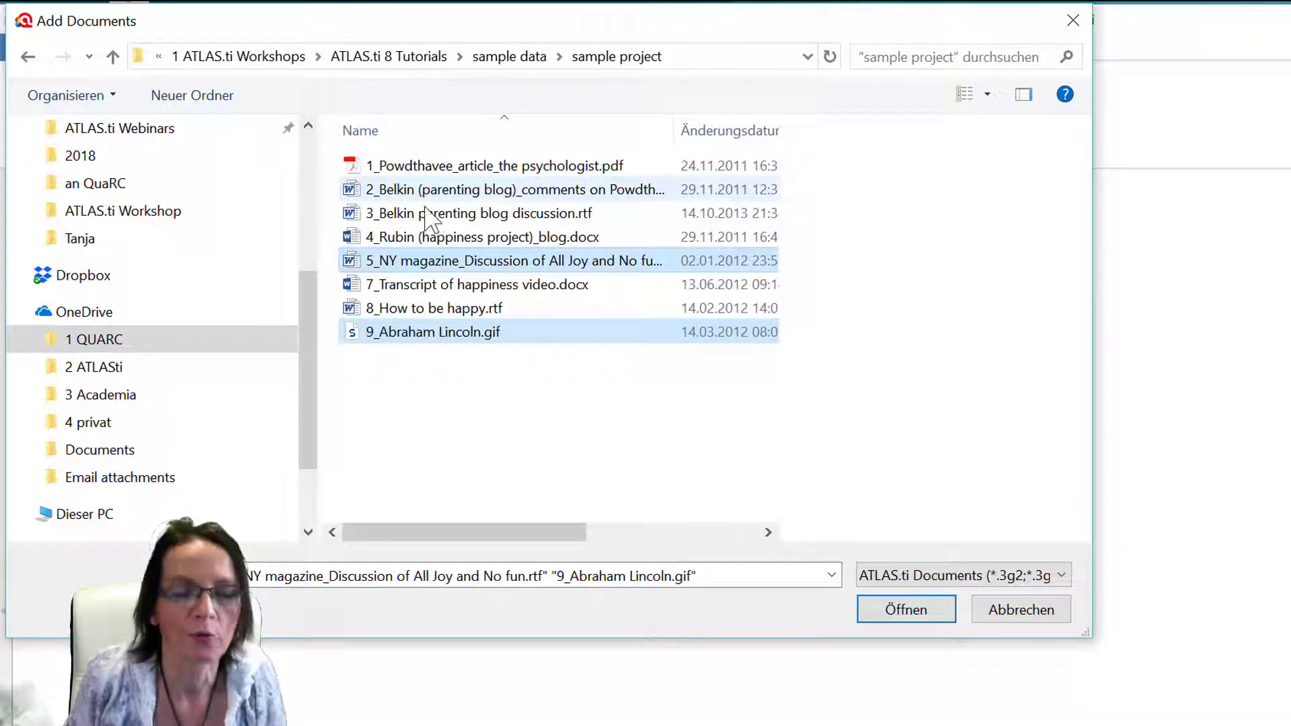
key(ctrl+a)
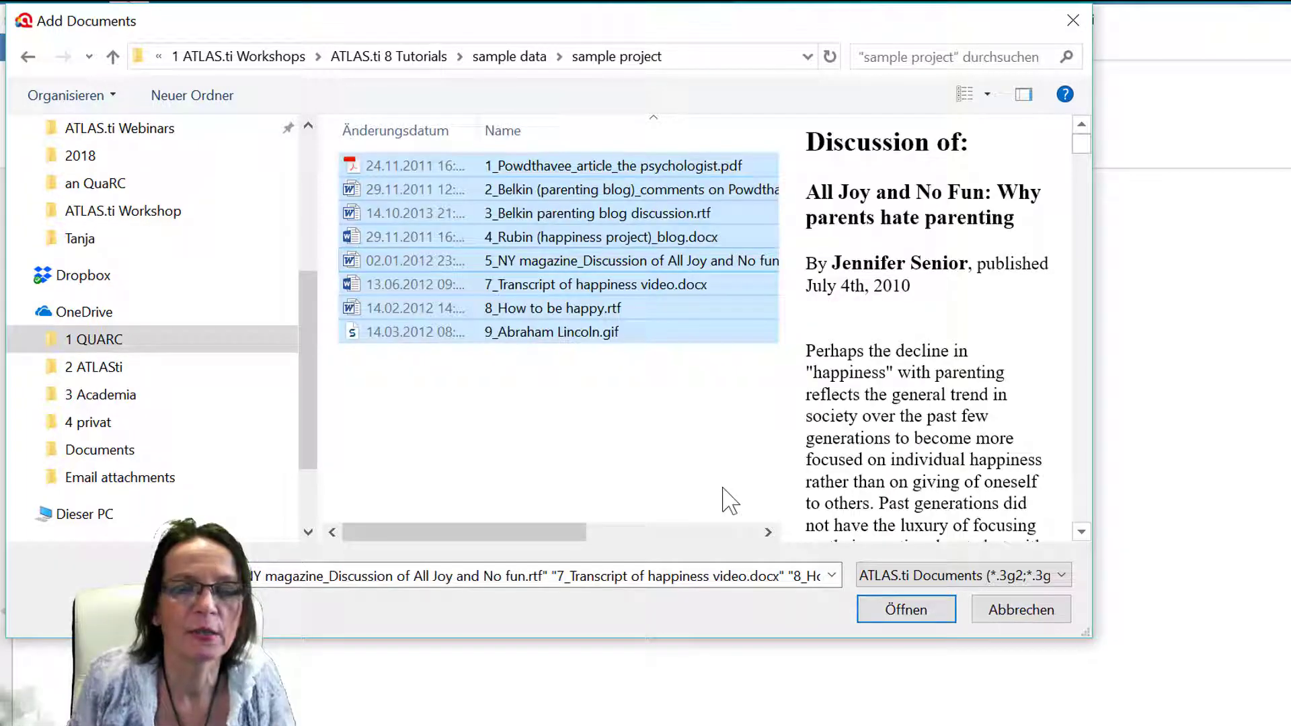
click(910, 613)
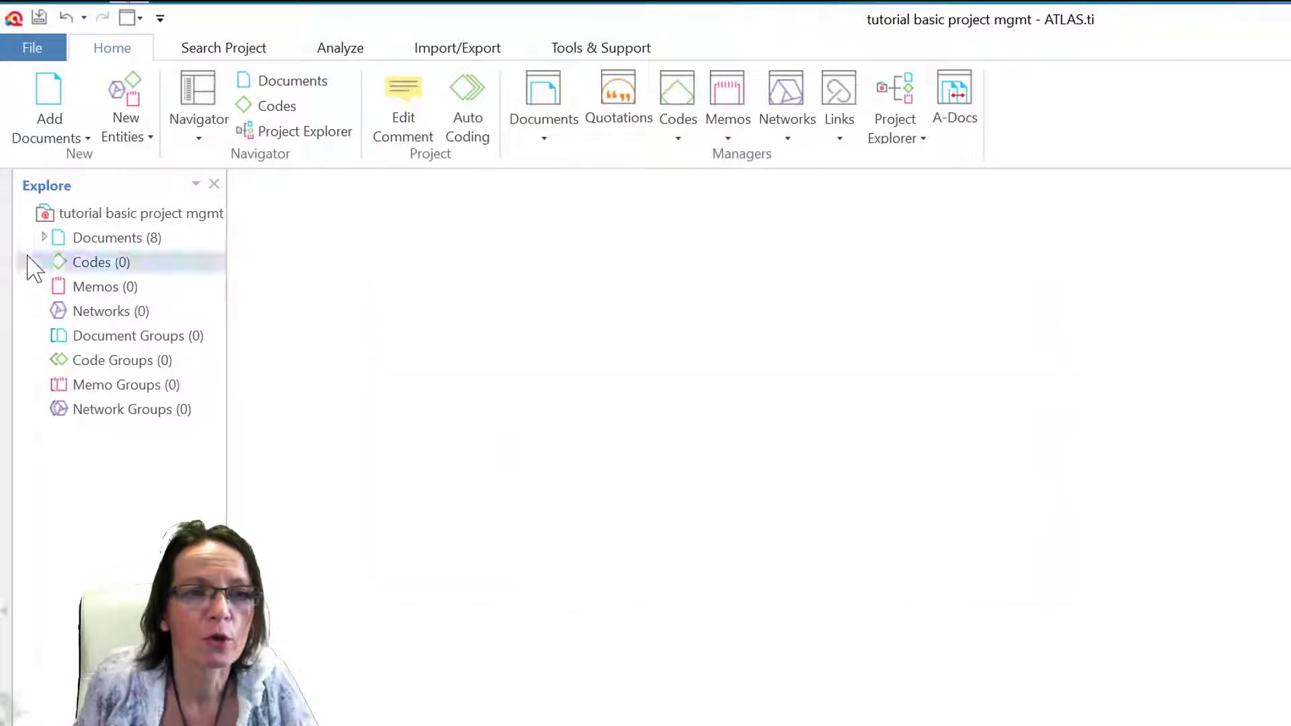
Step: Expand the Documents branch in the project explorer and widen the pane to fit the full document names
click(54, 240)
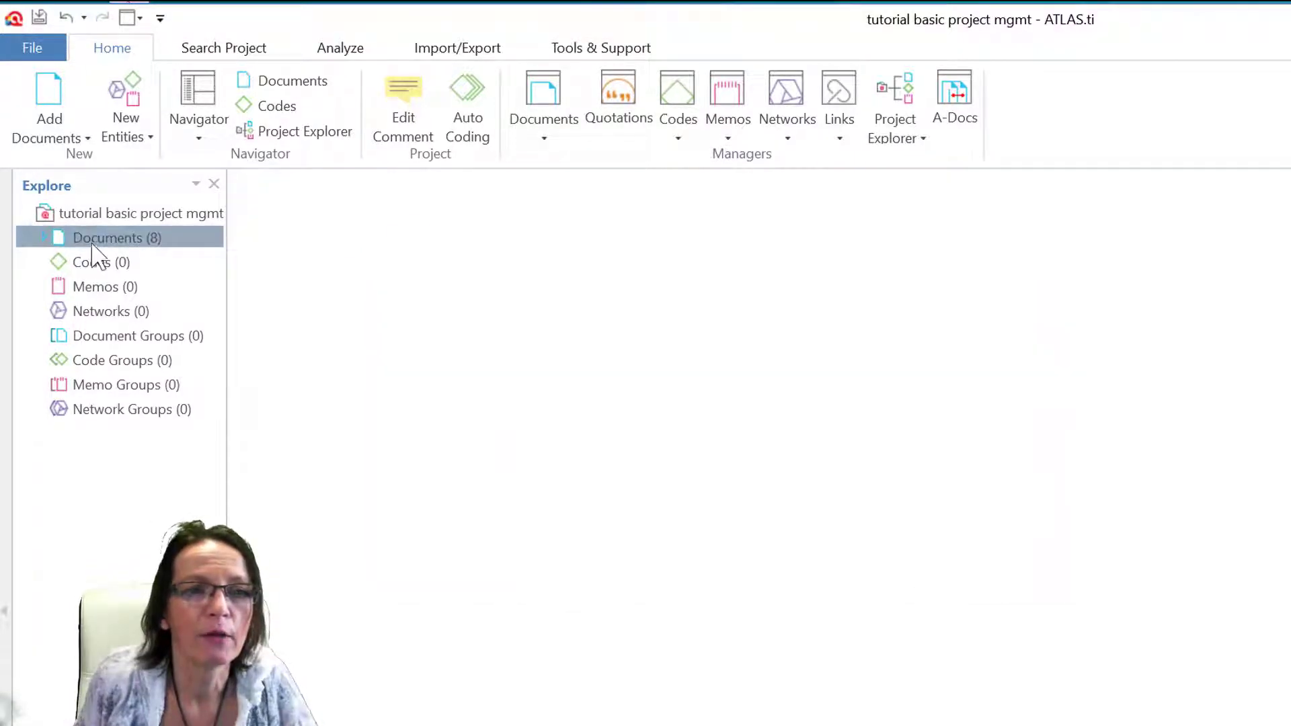
click(43, 239)
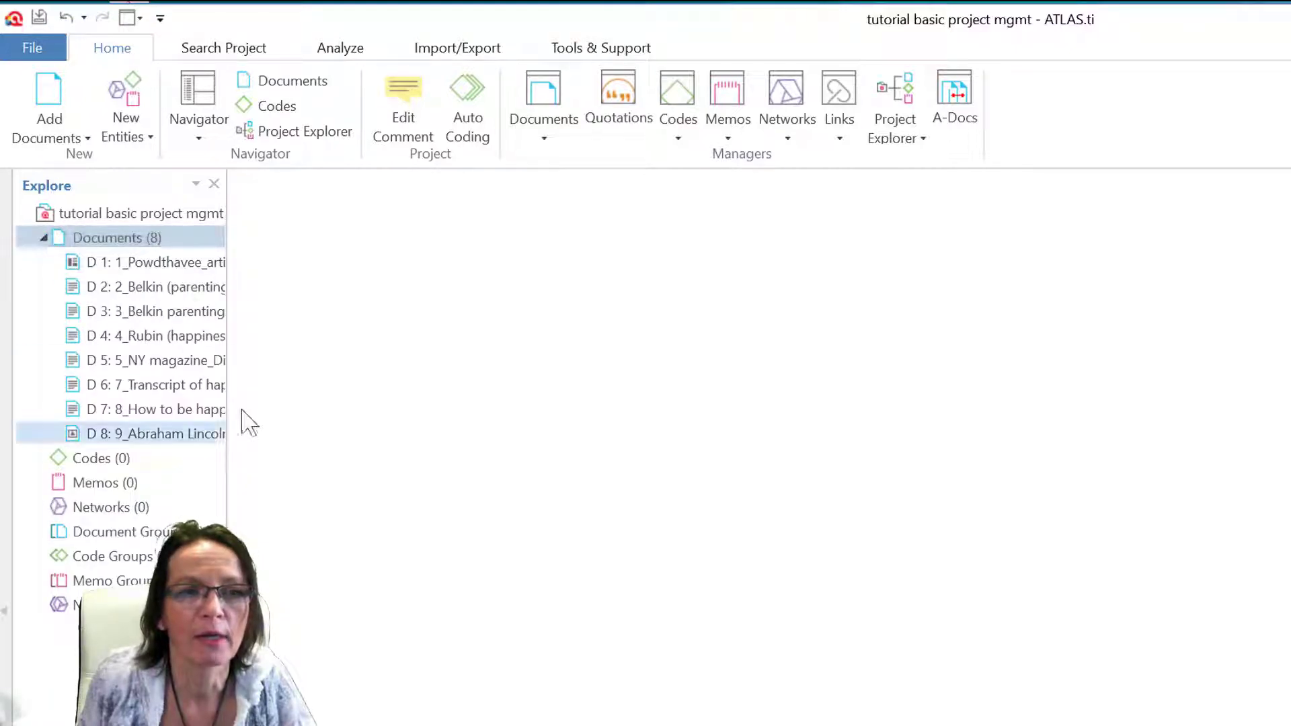
drag(227, 408, 469, 421)
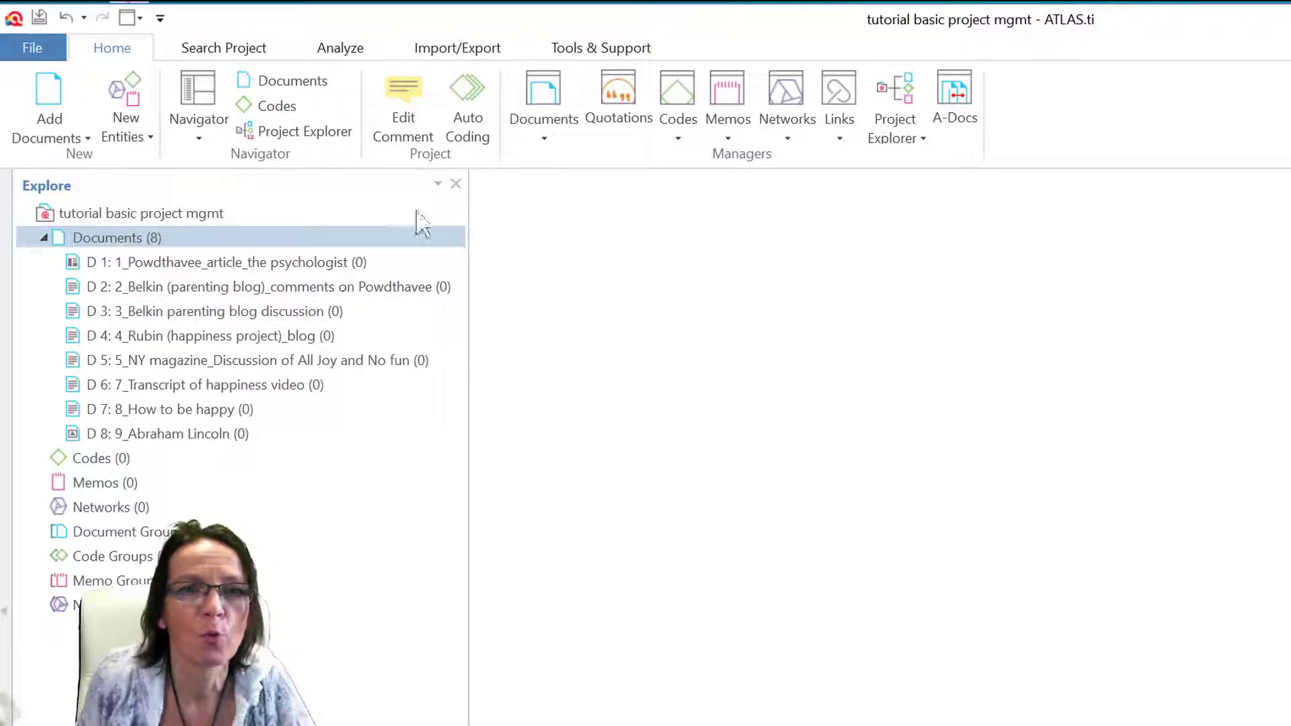
Step: Open the Document Manager and look through documents 3_Belkin parenting blog discussion, 4_Rubin (happiness project)_blog and 7_Transcript of happiness video
click(551, 94)
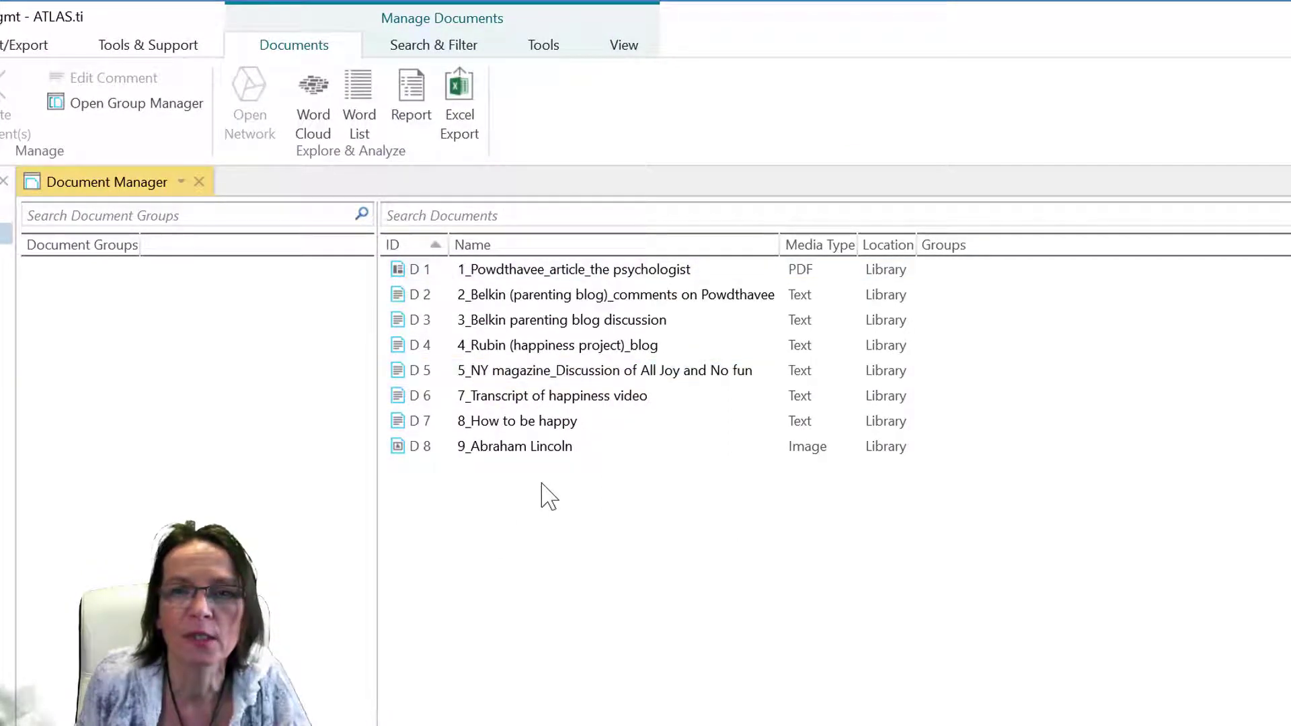
click(511, 321)
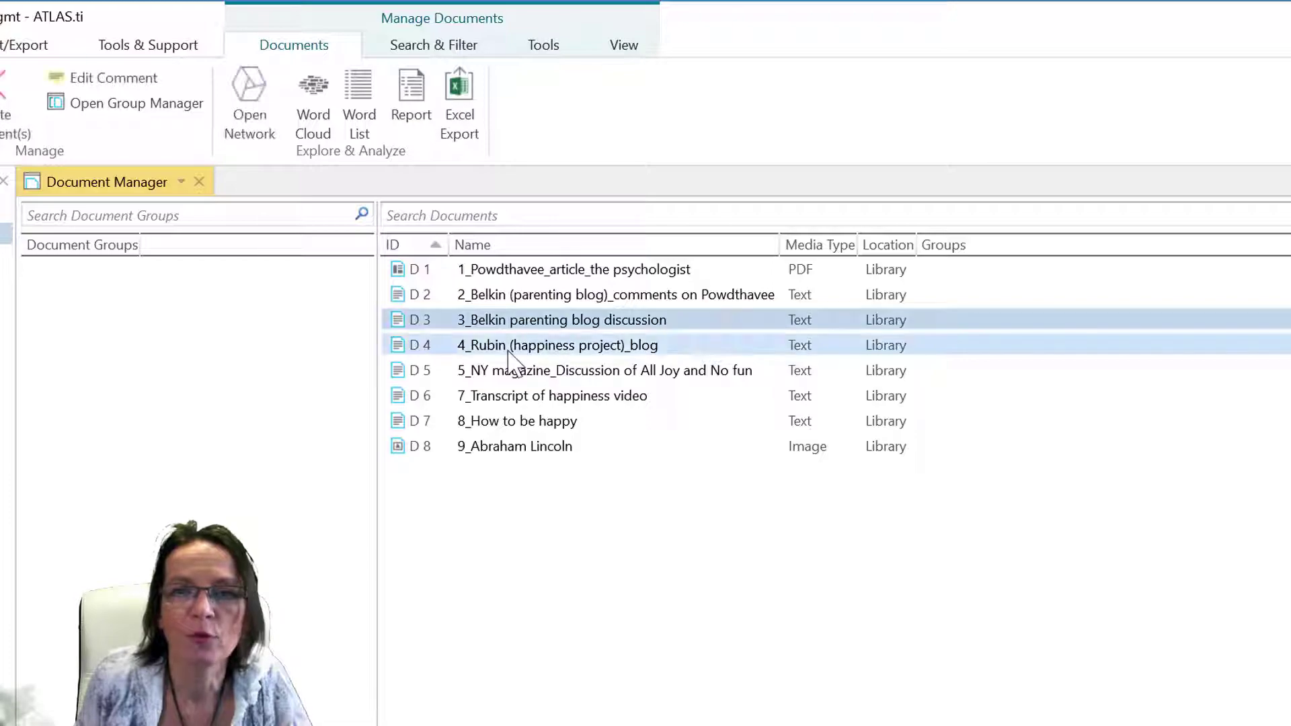
click(511, 347)
click(498, 394)
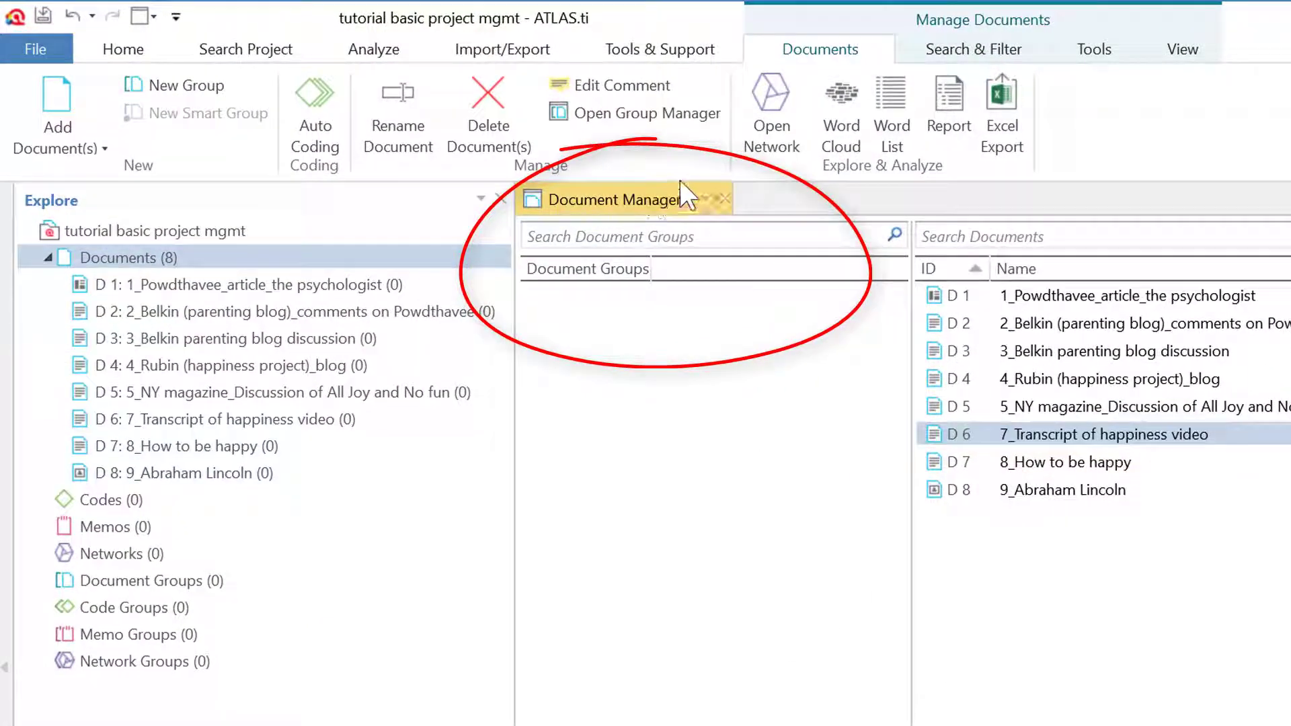
Step: Float the Document Manager as a separate window, and close it
click(694, 197)
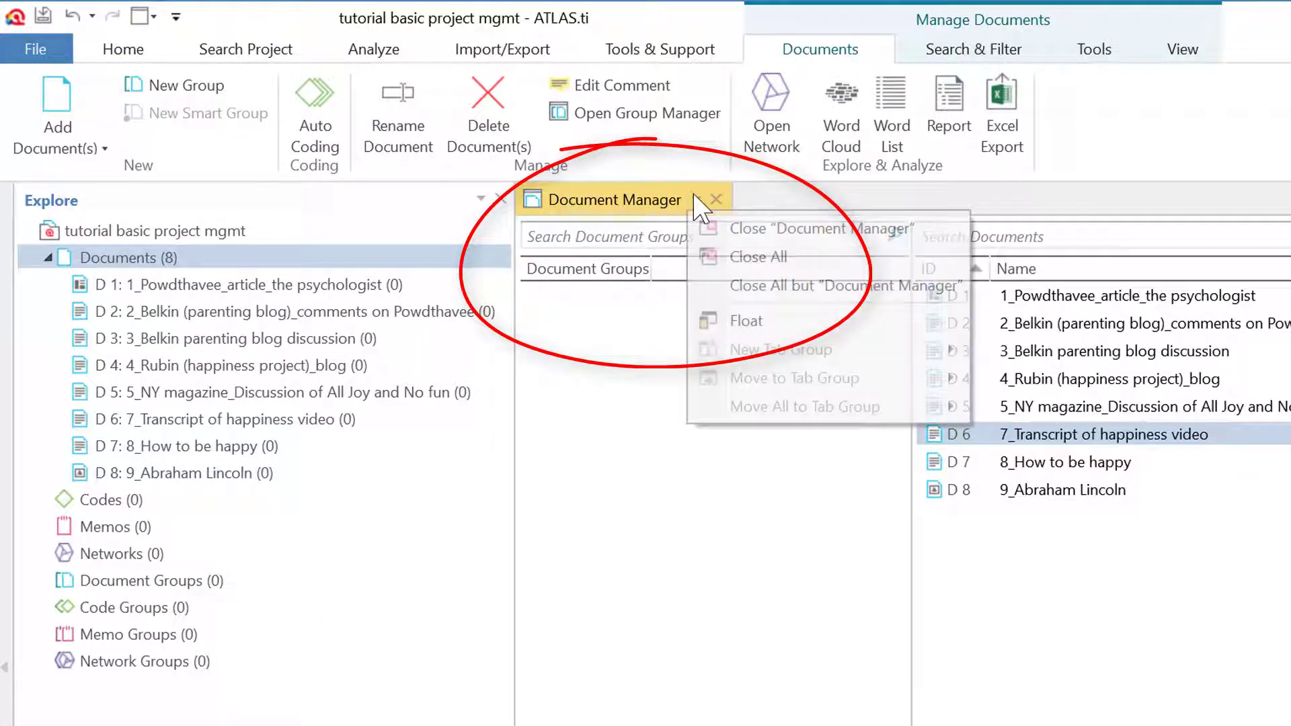
click(754, 318)
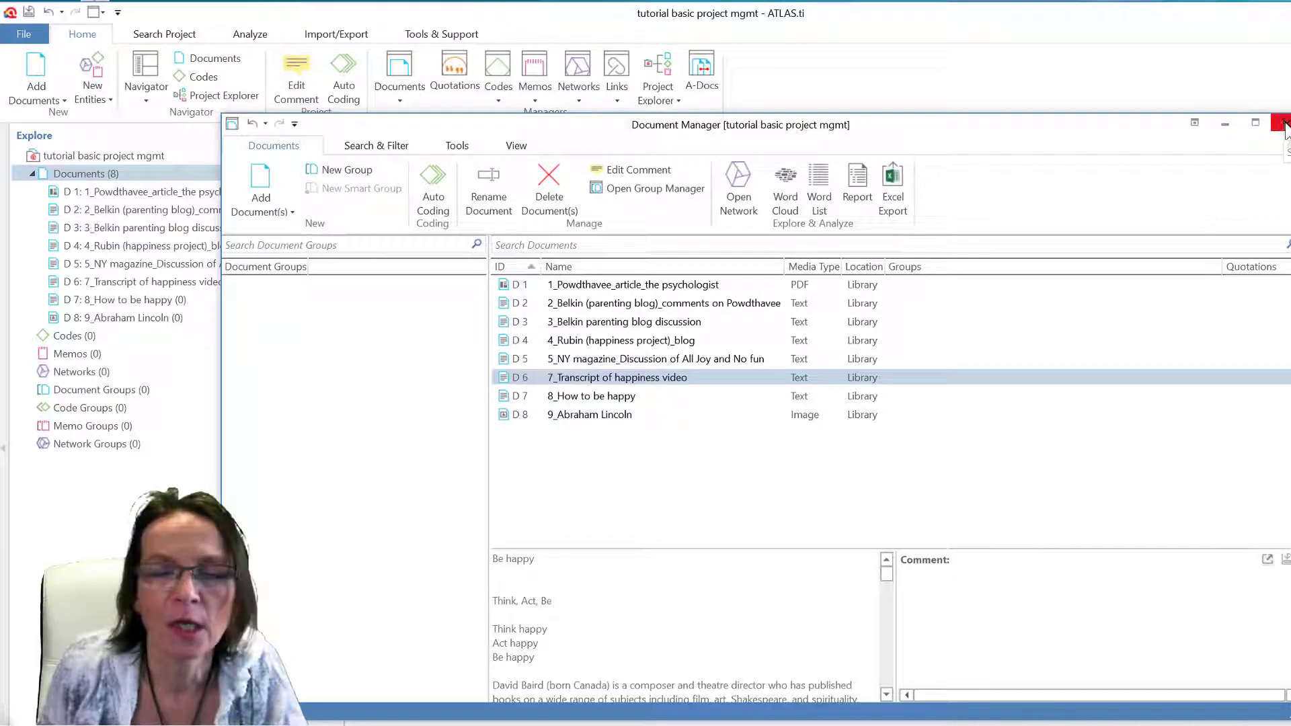
click(1283, 122)
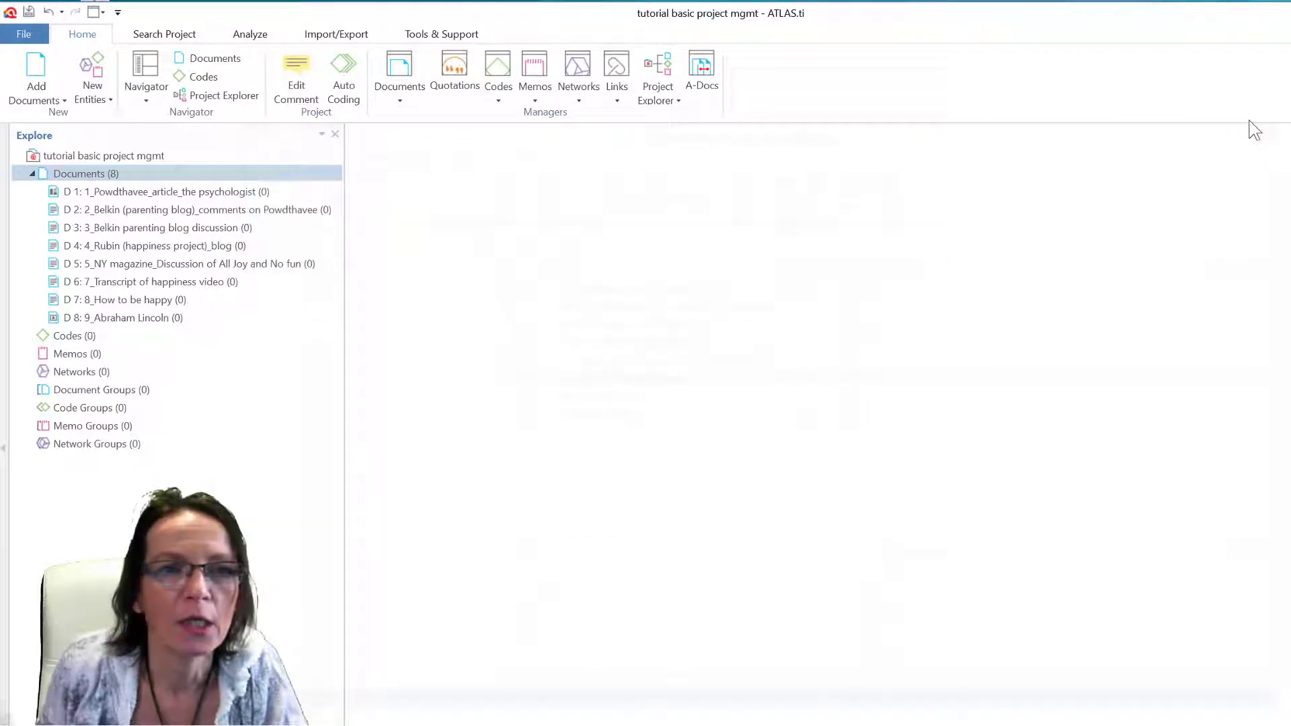
Step: Reopen the Document Manager from the Documents branch of the project tree, review it, and close it
double_click(121, 175)
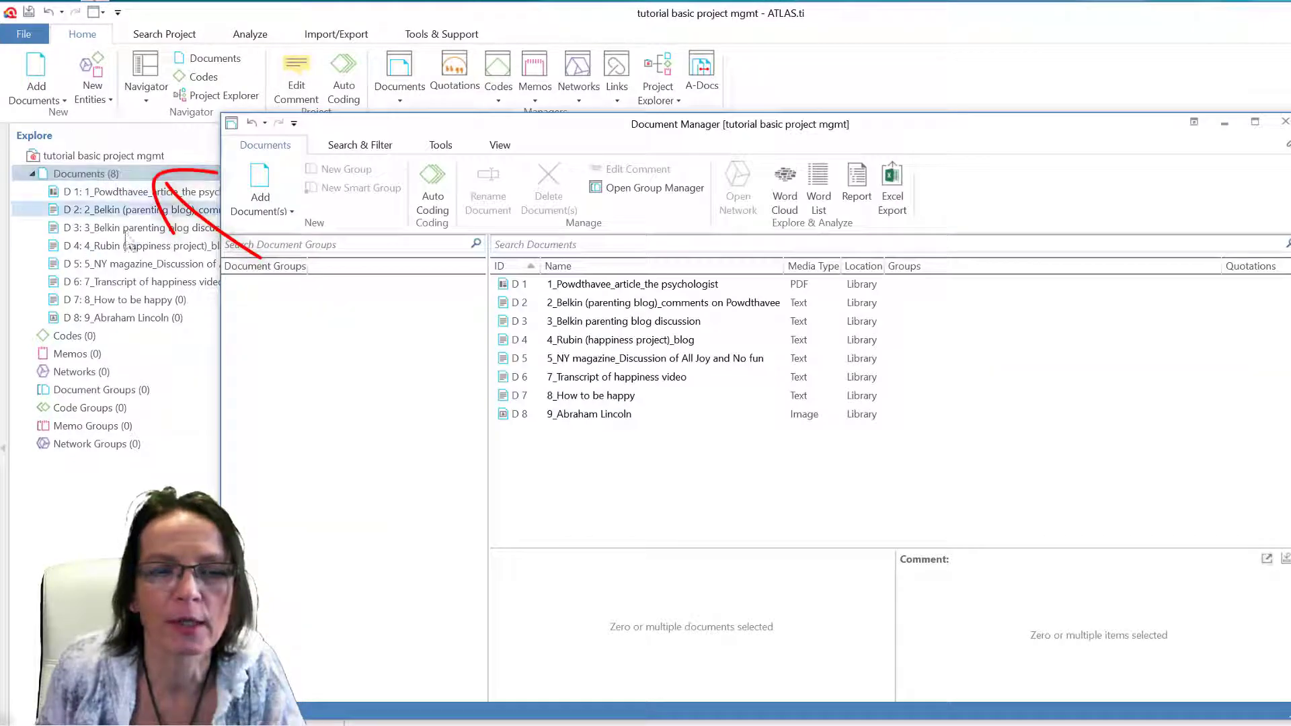
click(153, 302)
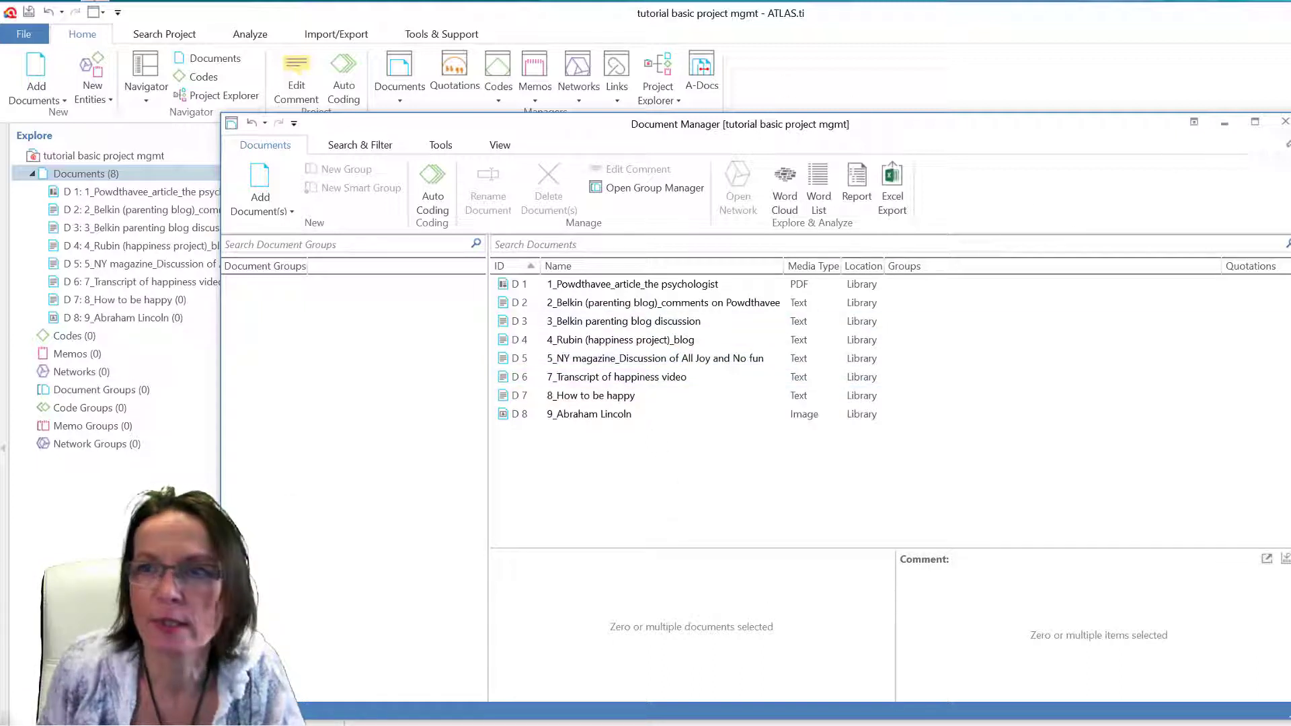
click(1284, 121)
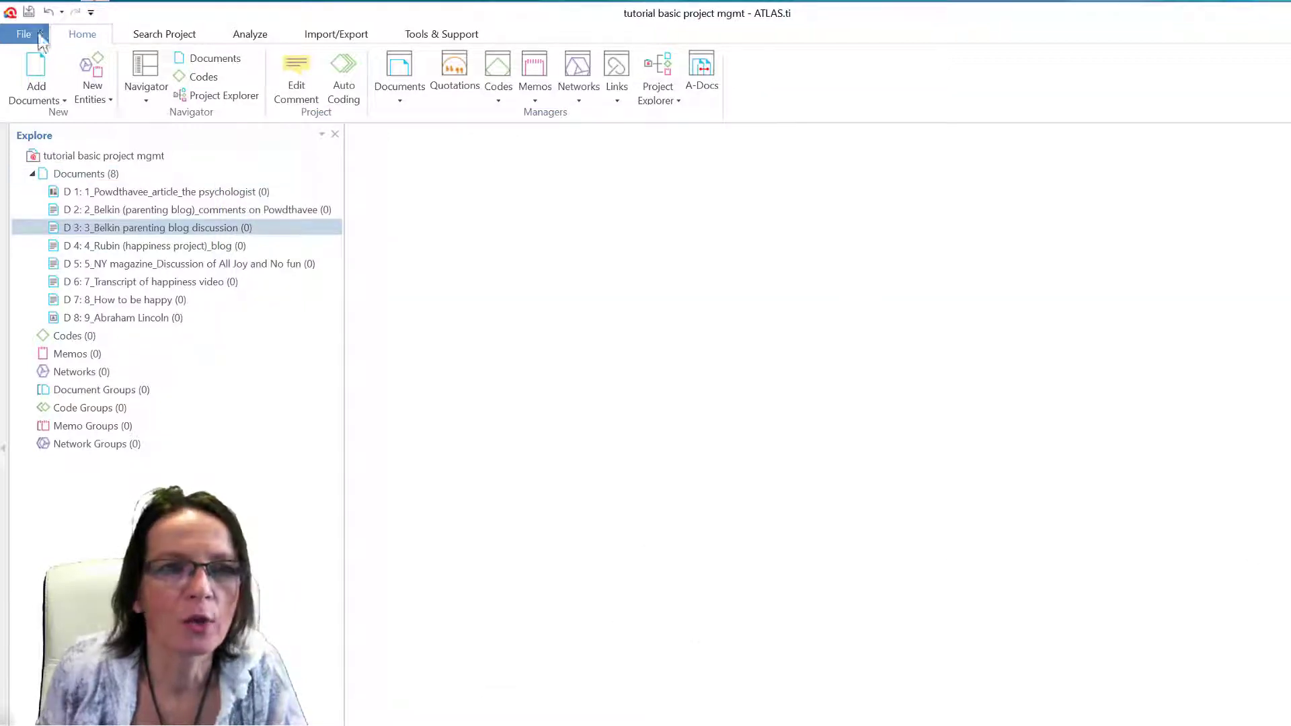
Step: Undo the document import and add the contents of the sample project folder, found under ATLAS.ti 8 Tutorials > sample data
click(48, 13)
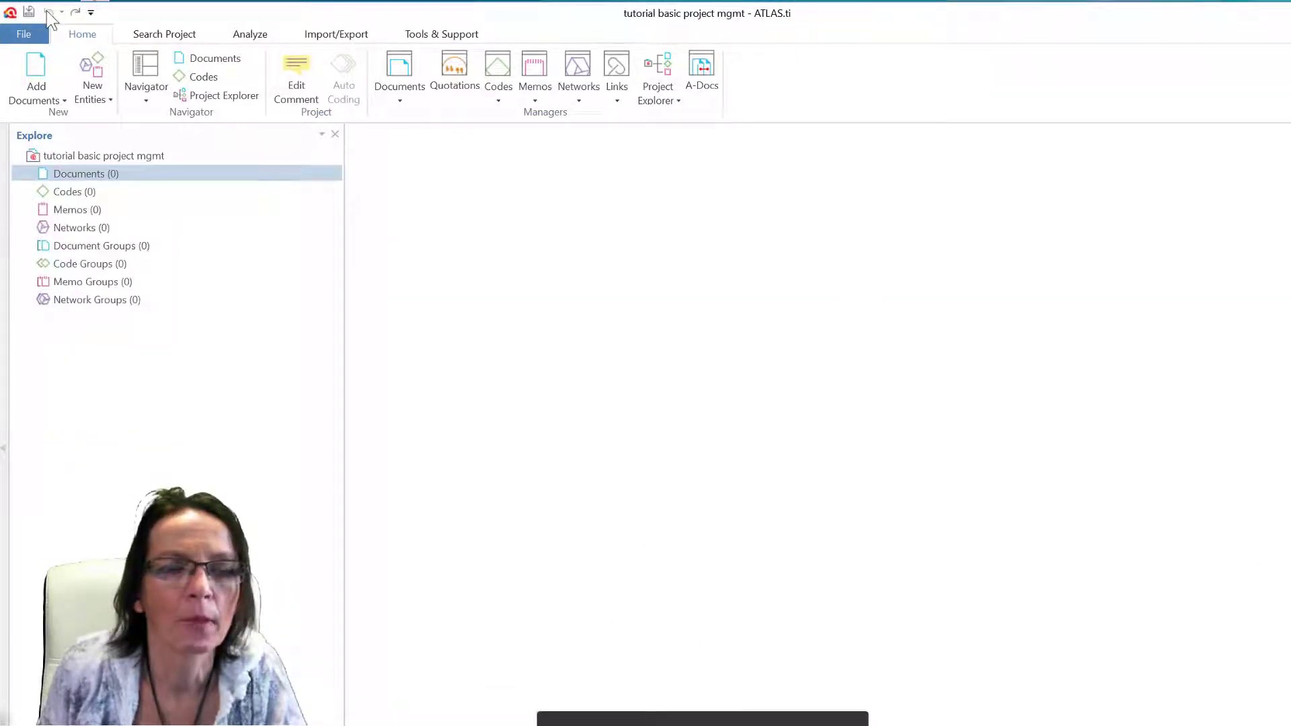
click(64, 104)
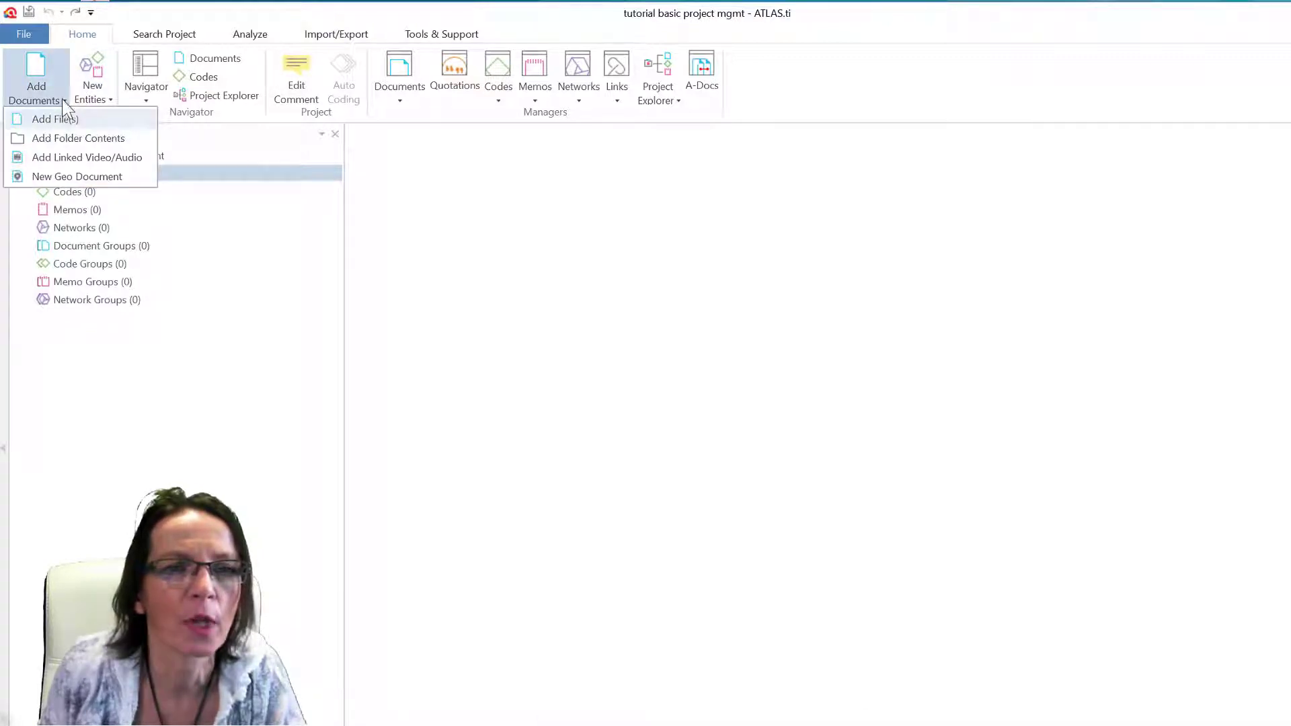
click(71, 137)
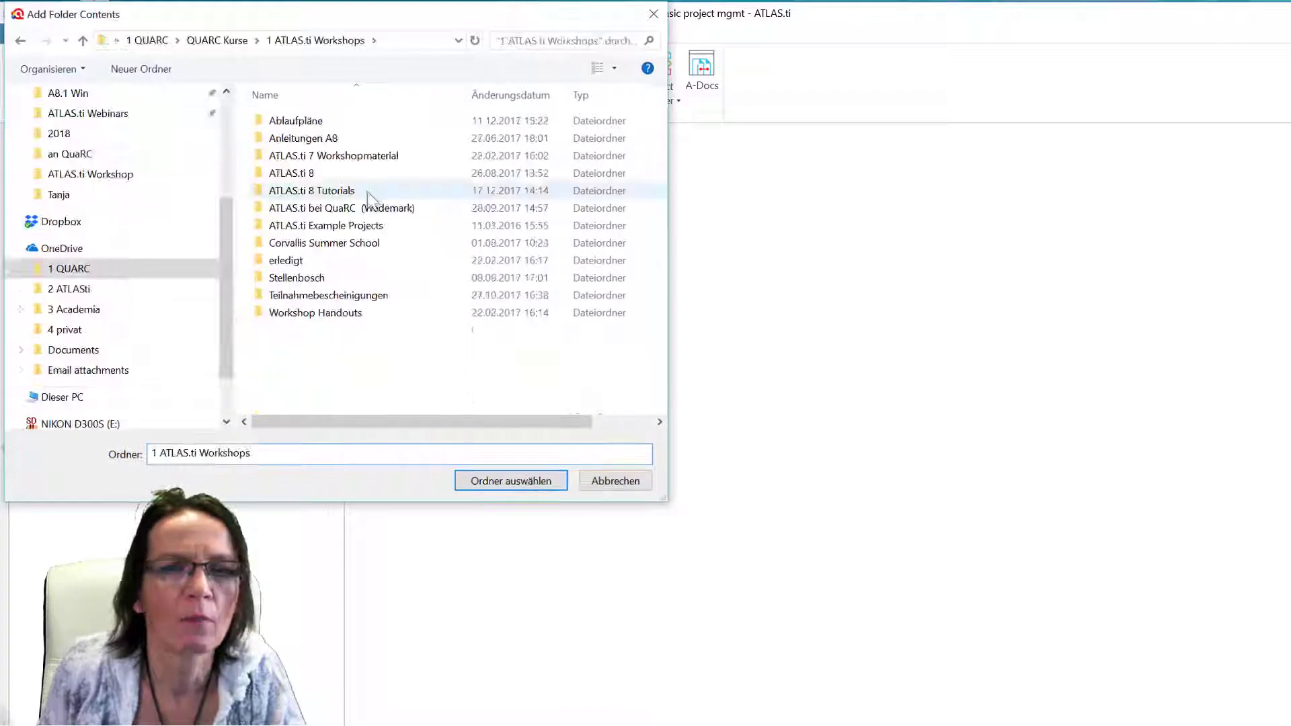
click(368, 196)
double_click(392, 205)
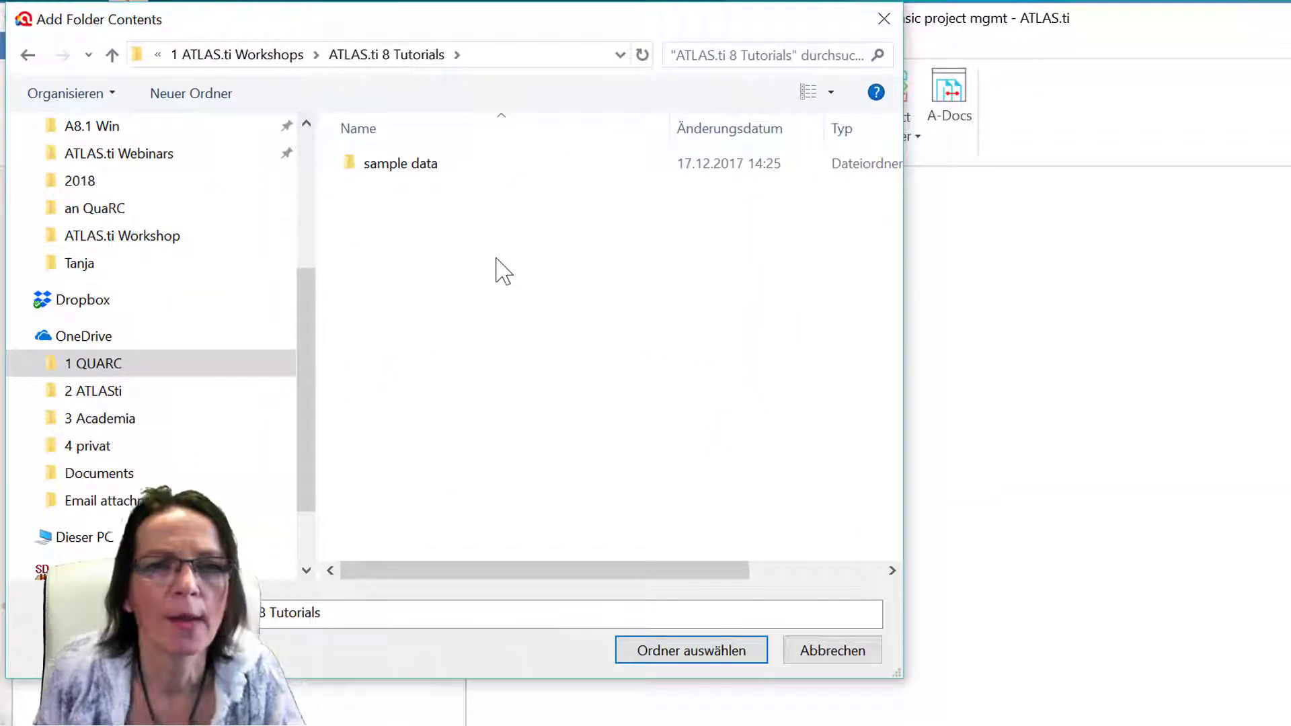
double_click(384, 171)
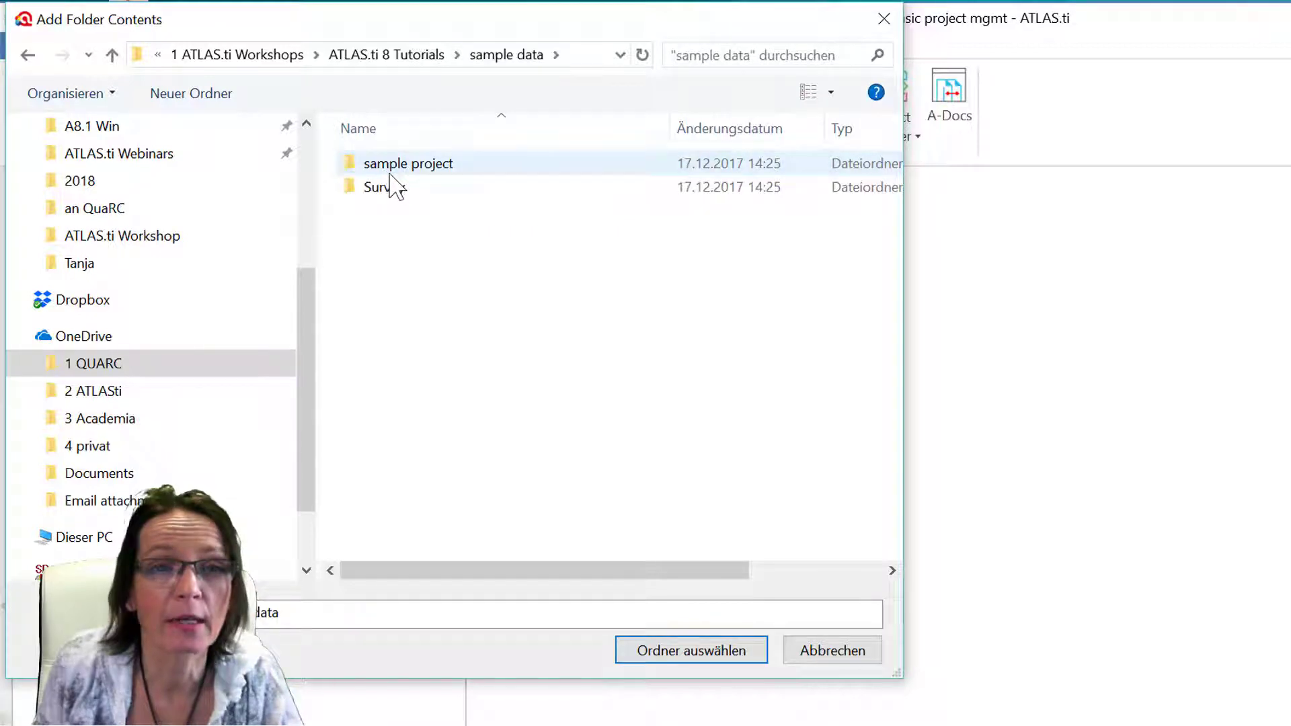
click(406, 164)
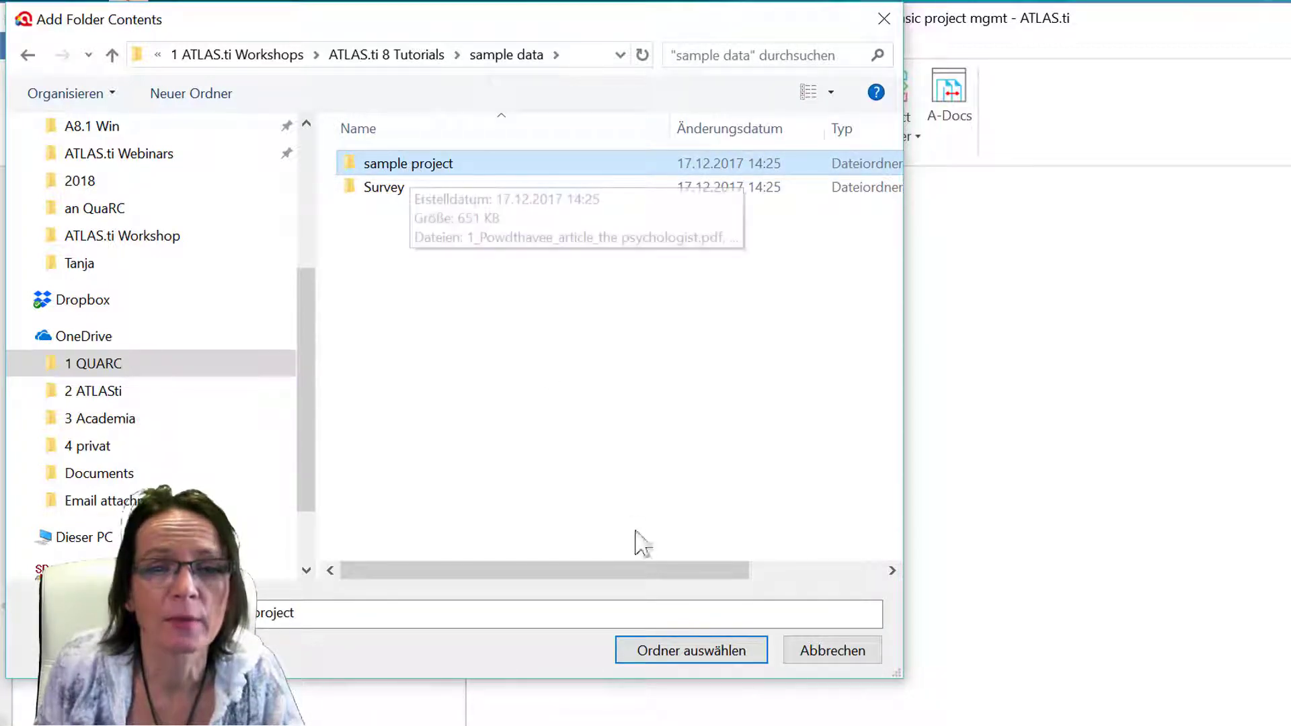
click(673, 652)
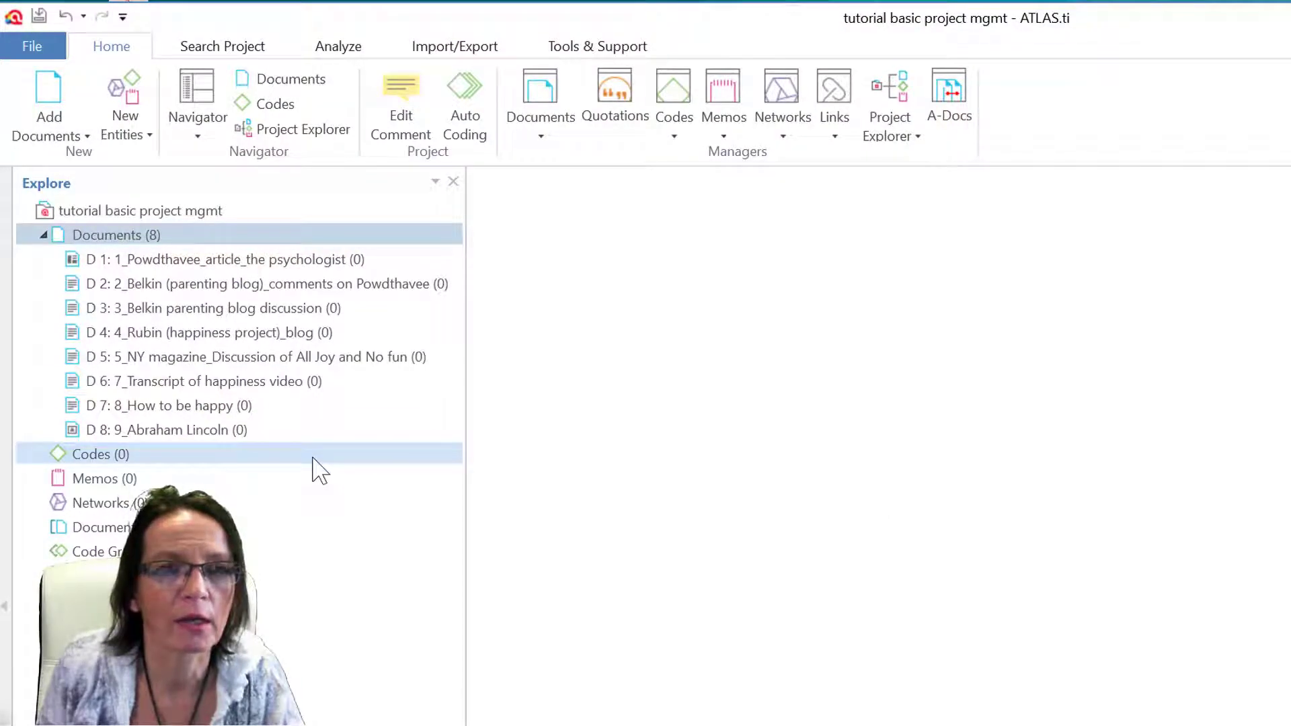
Step: Undo the folder import and add the whole sample project folder to the project directly from the File Explorer window
click(65, 15)
drag(1009, 725, 1290, 332)
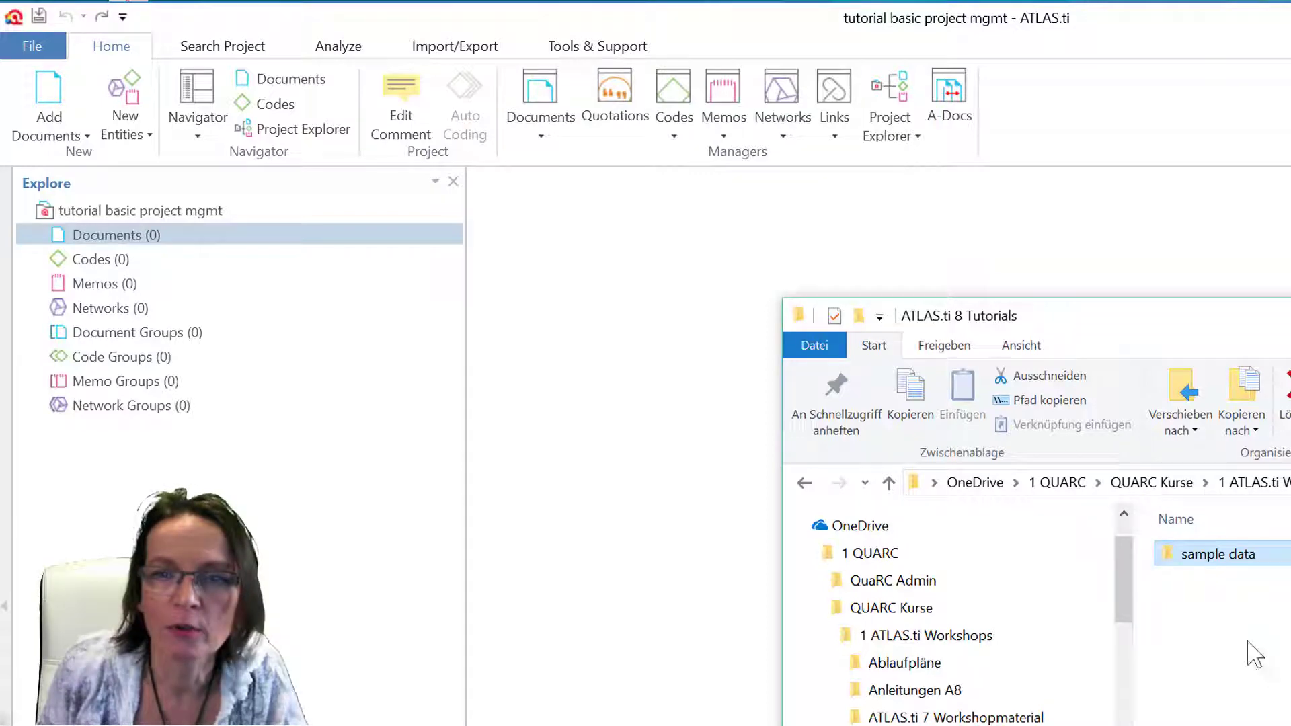
double_click(1210, 555)
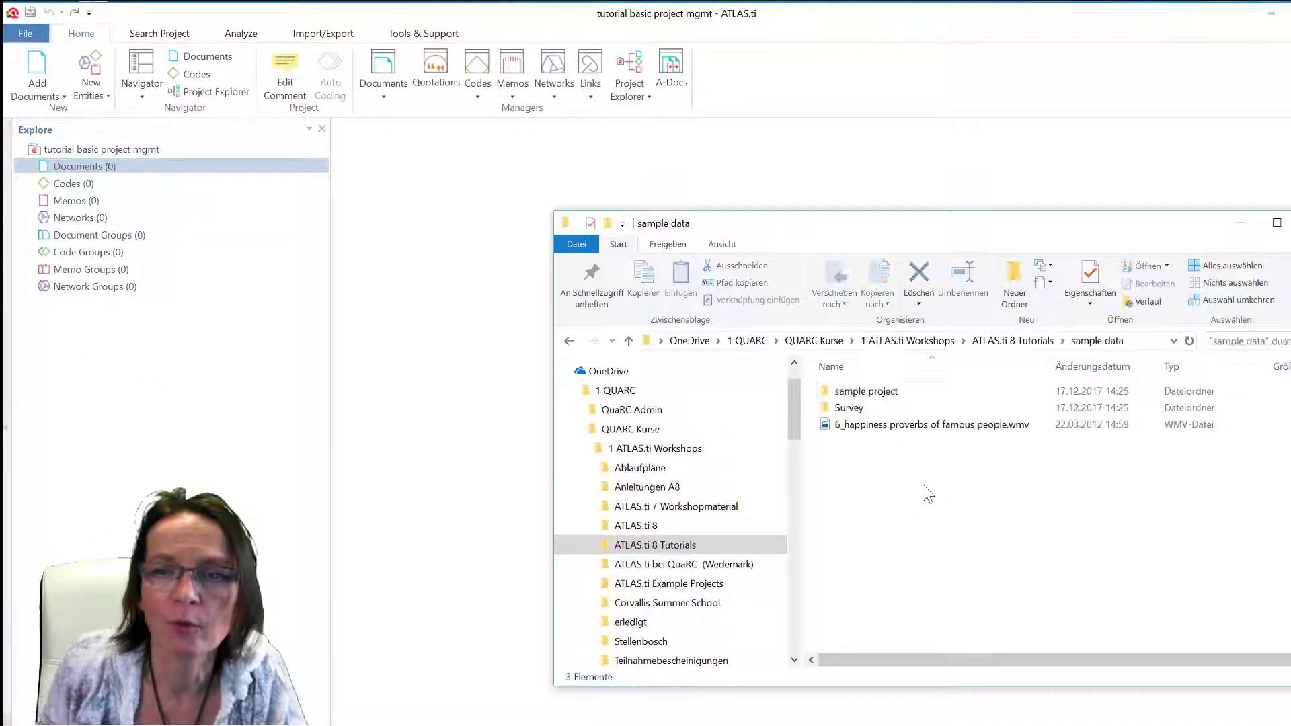
click(885, 396)
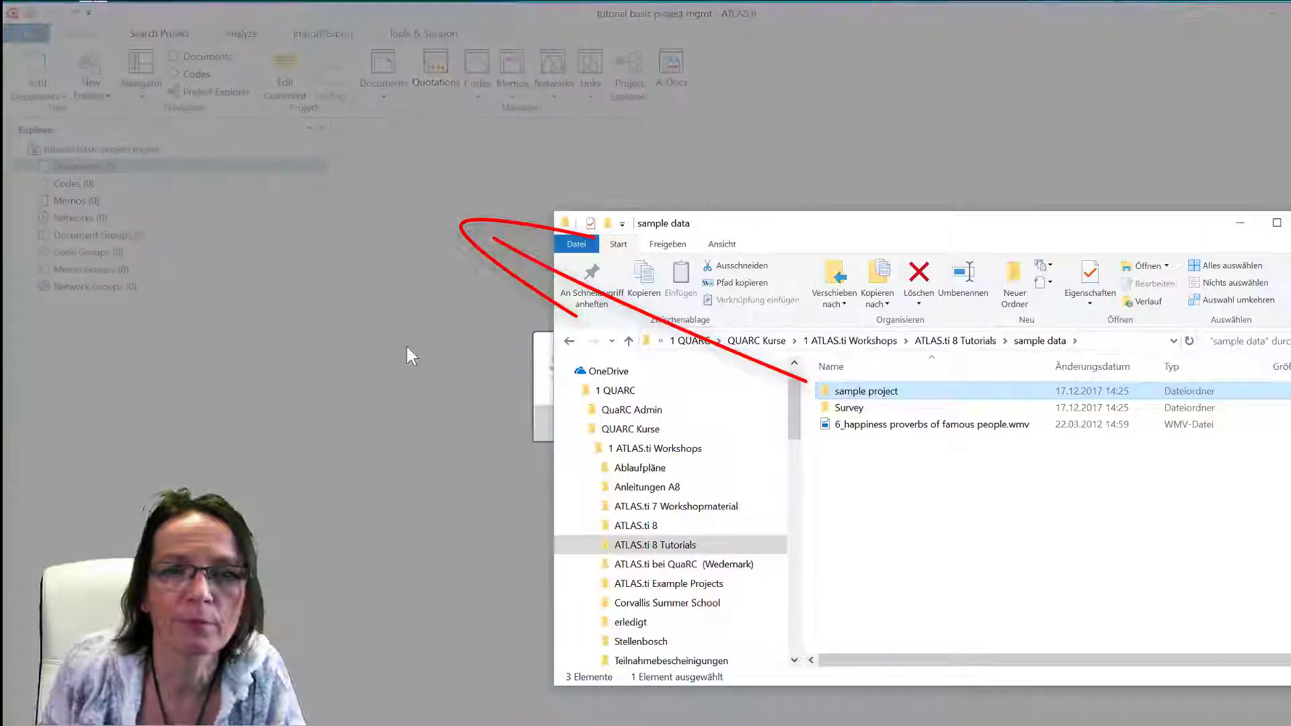
mouse_move(912, 232)
mouse_down()
mouse_move(787, 456)
mouse_move(741, 496)
mouse_up()
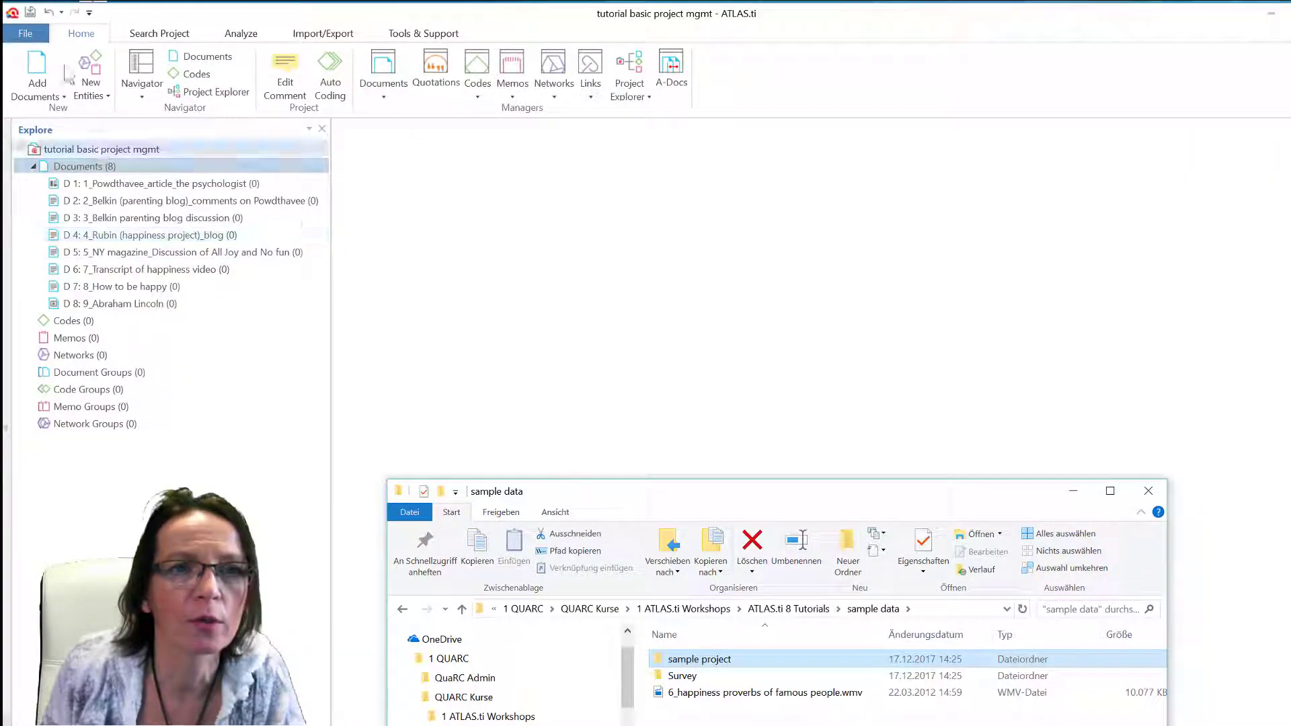
Step: Undo the last import and add only 3_Belkin parenting blog discussion.rtf to the project from the sample project folder in File Explorer
click(48, 12)
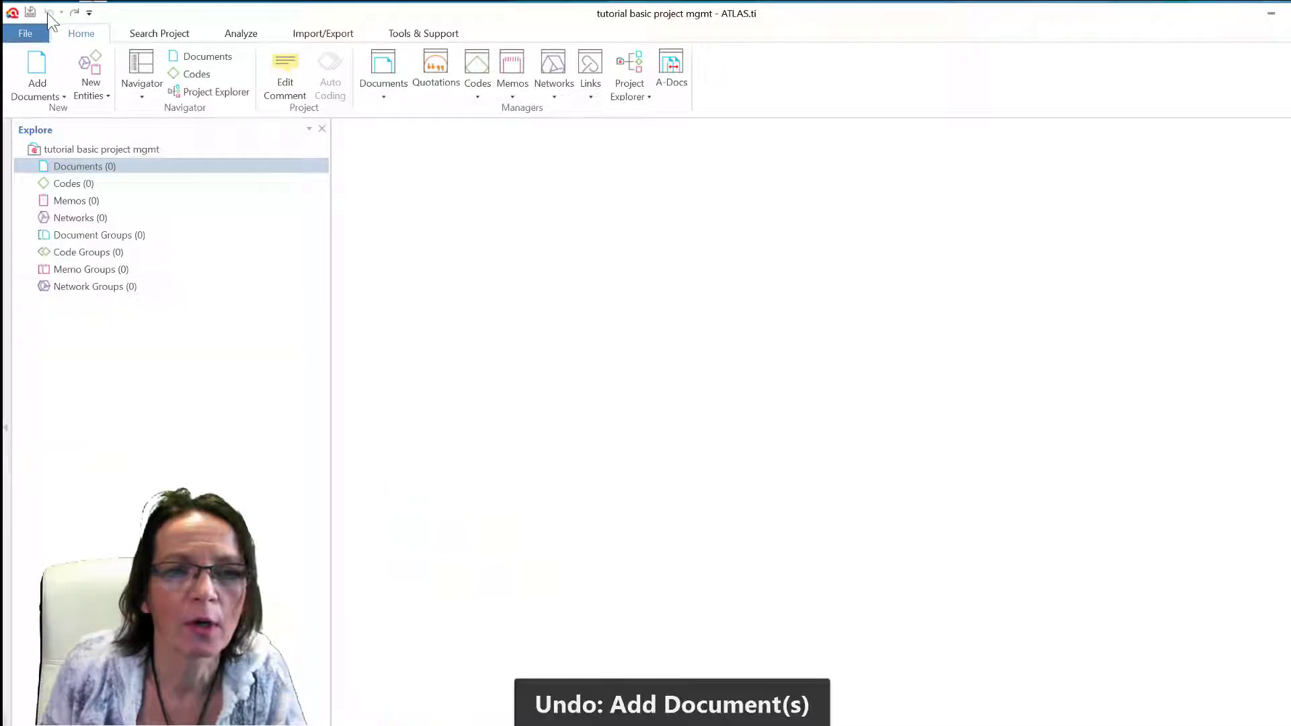
key(alt+Tab)
drag(882, 511, 936, 349)
double_click(766, 516)
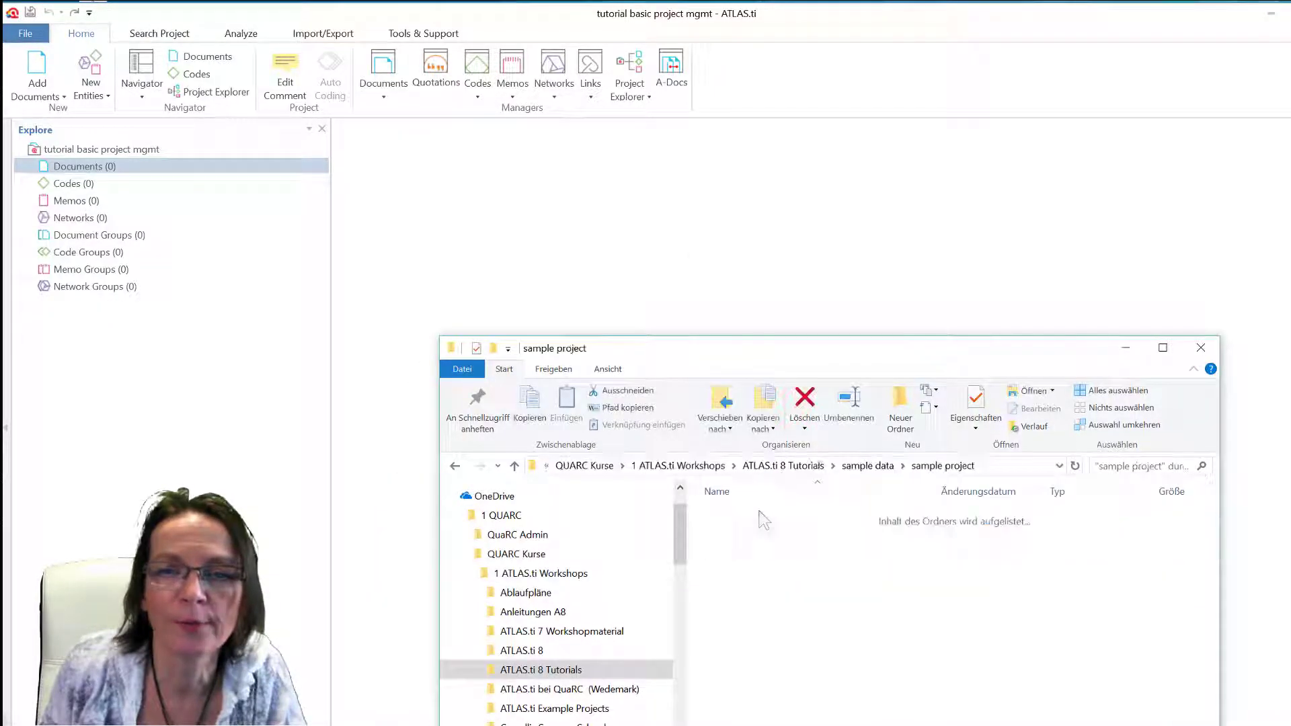
click(751, 550)
drag(751, 550, 495, 219)
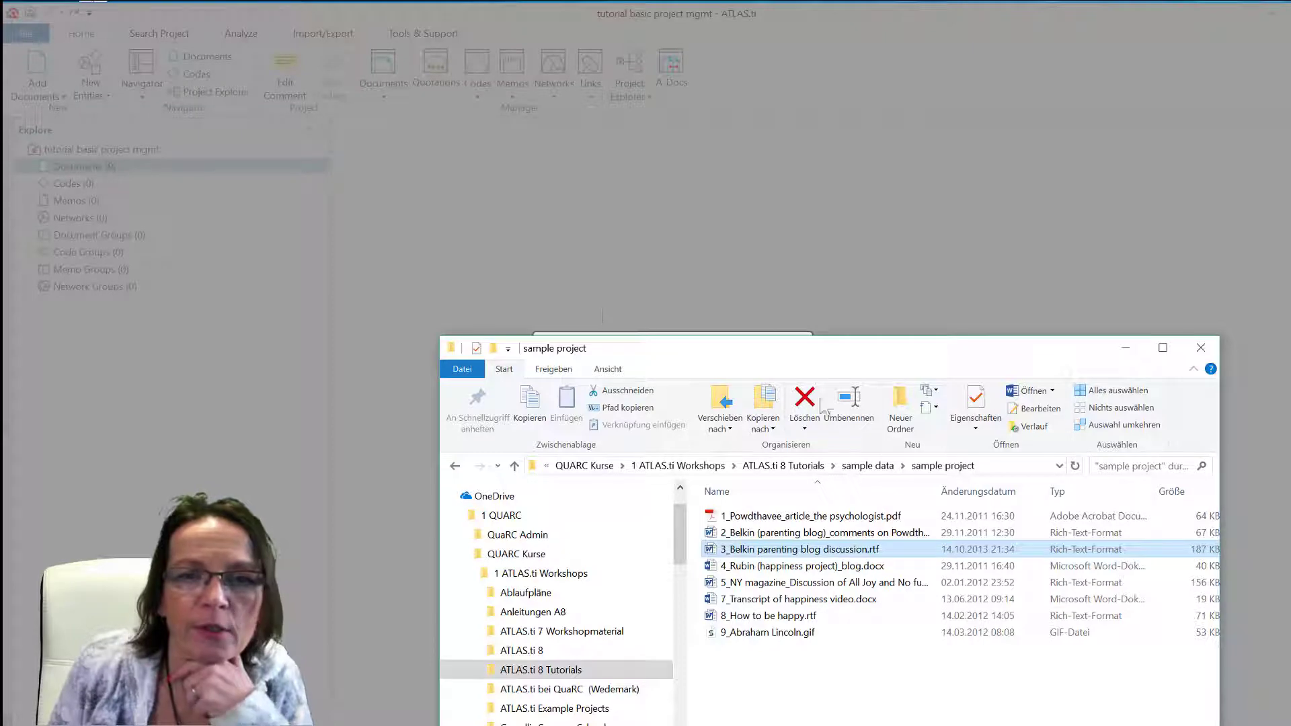
drag(834, 363, 818, 442)
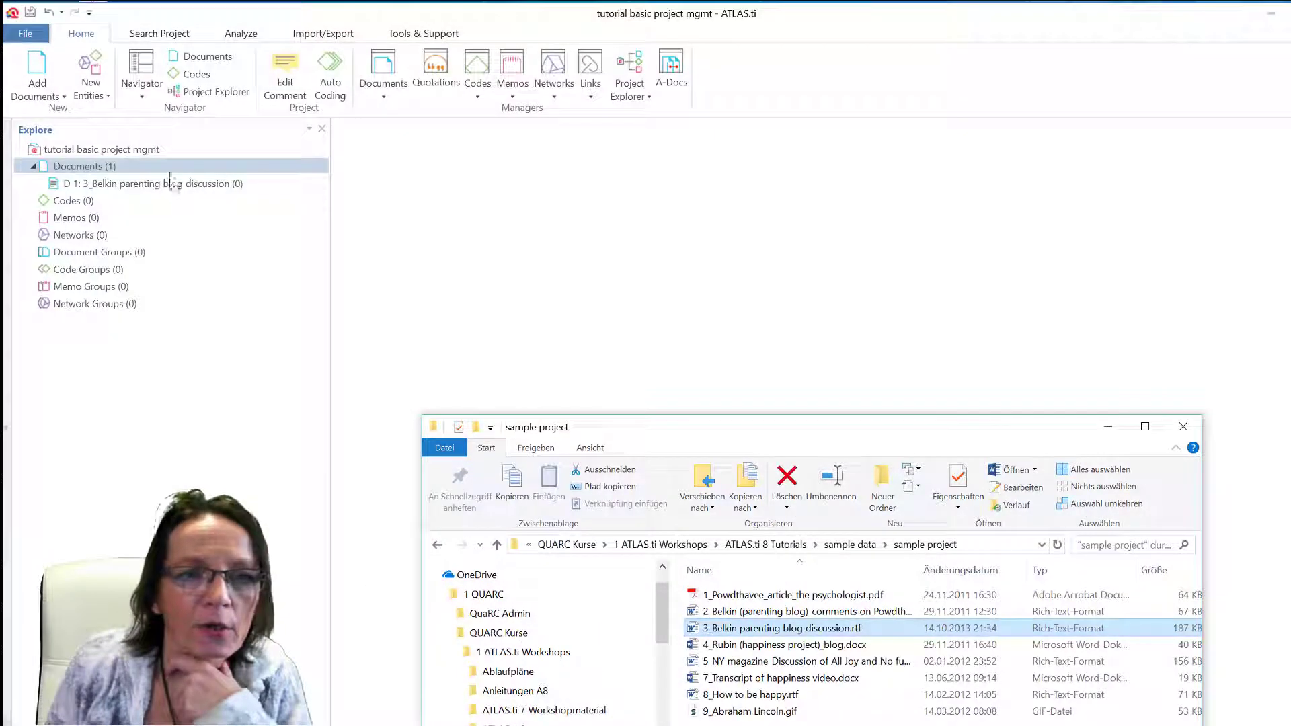
Step: Open the 3_Belkin parenting blog discussion document and narrow its text column to widen the margin area
double_click(145, 185)
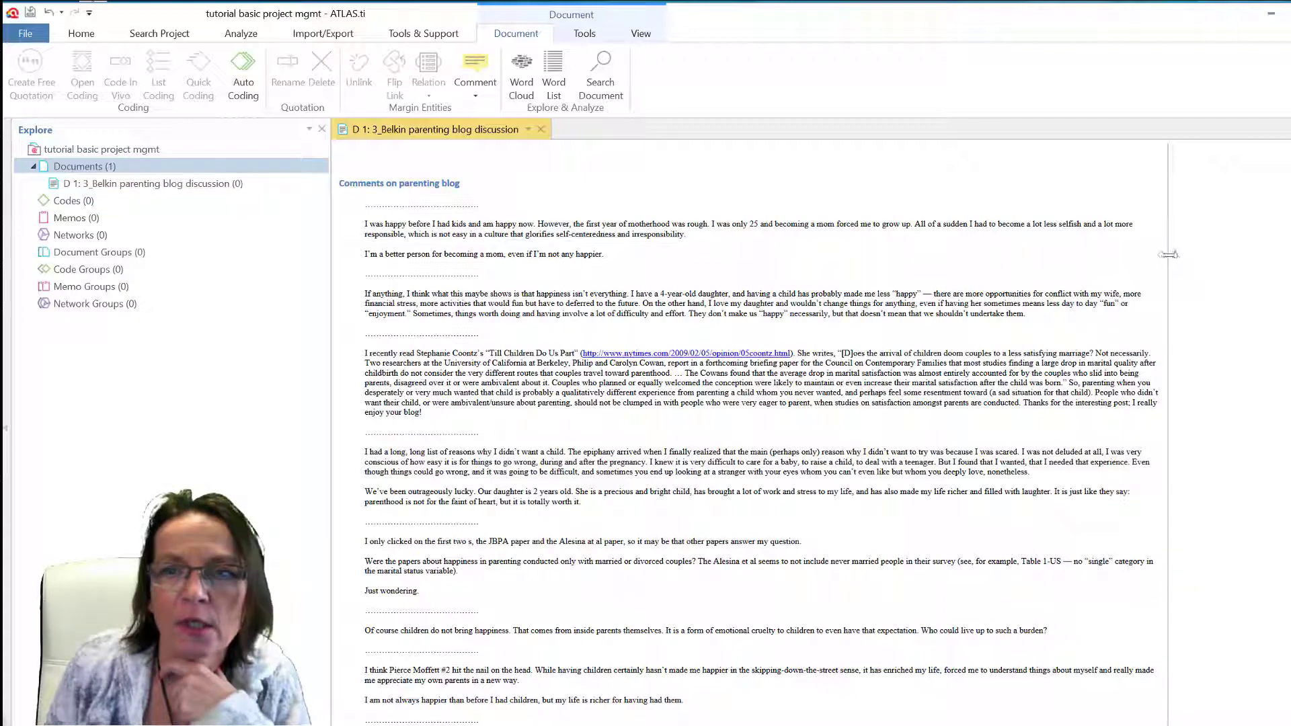
drag(1167, 254, 899, 244)
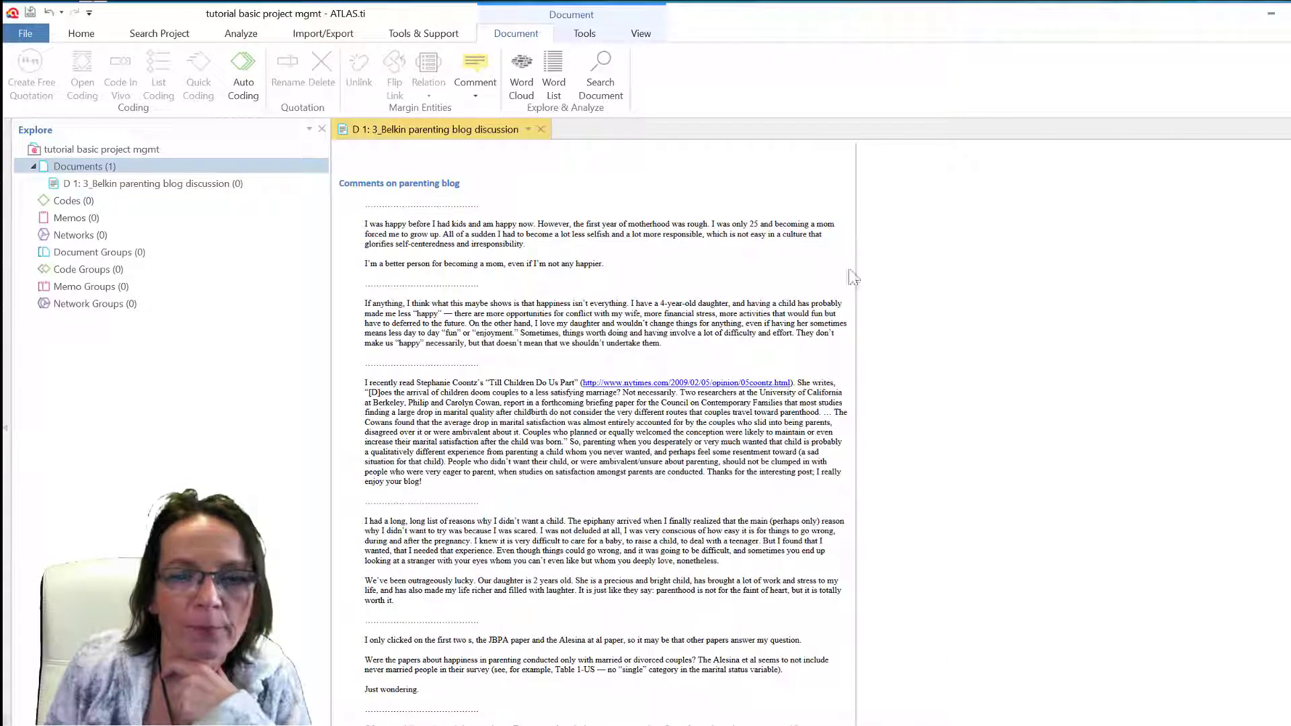
Step: Look through the Survey folder under sample data in File Explorer, close that window and show the ATLAS.ti import options
key(alt+Tab)
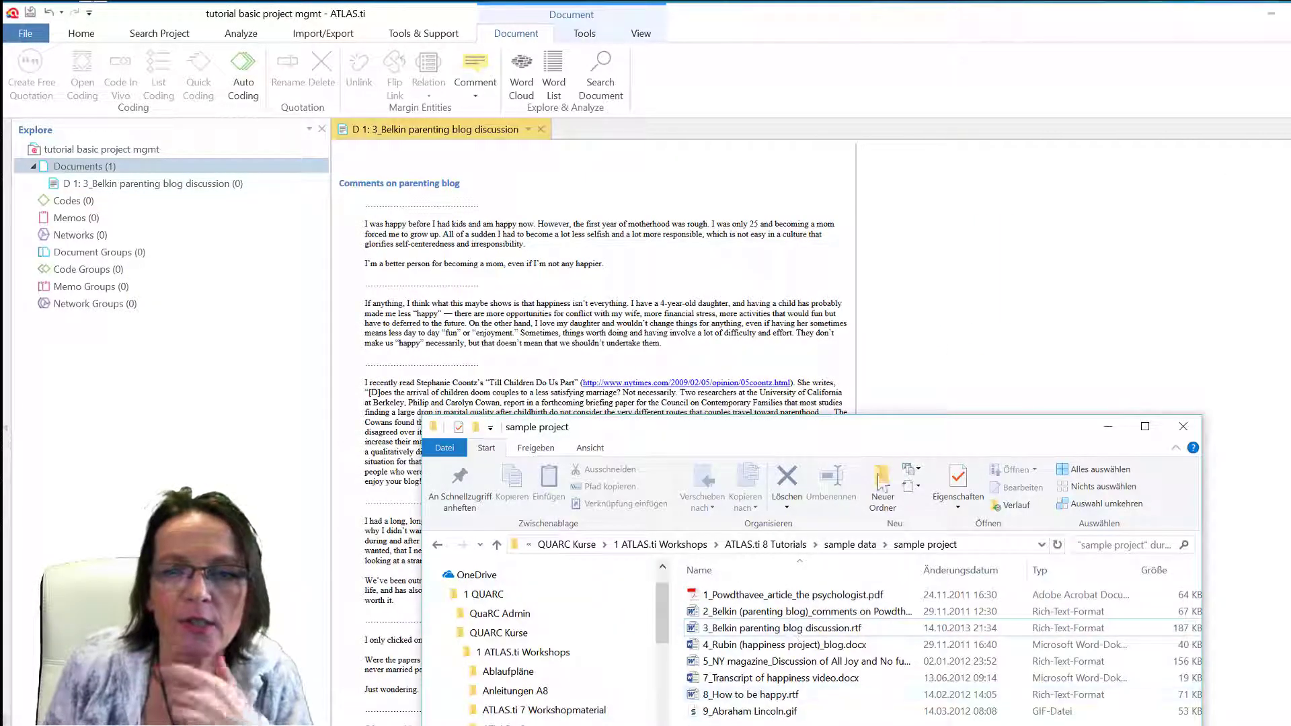
drag(895, 437, 876, 287)
drag(889, 394, 875, 240)
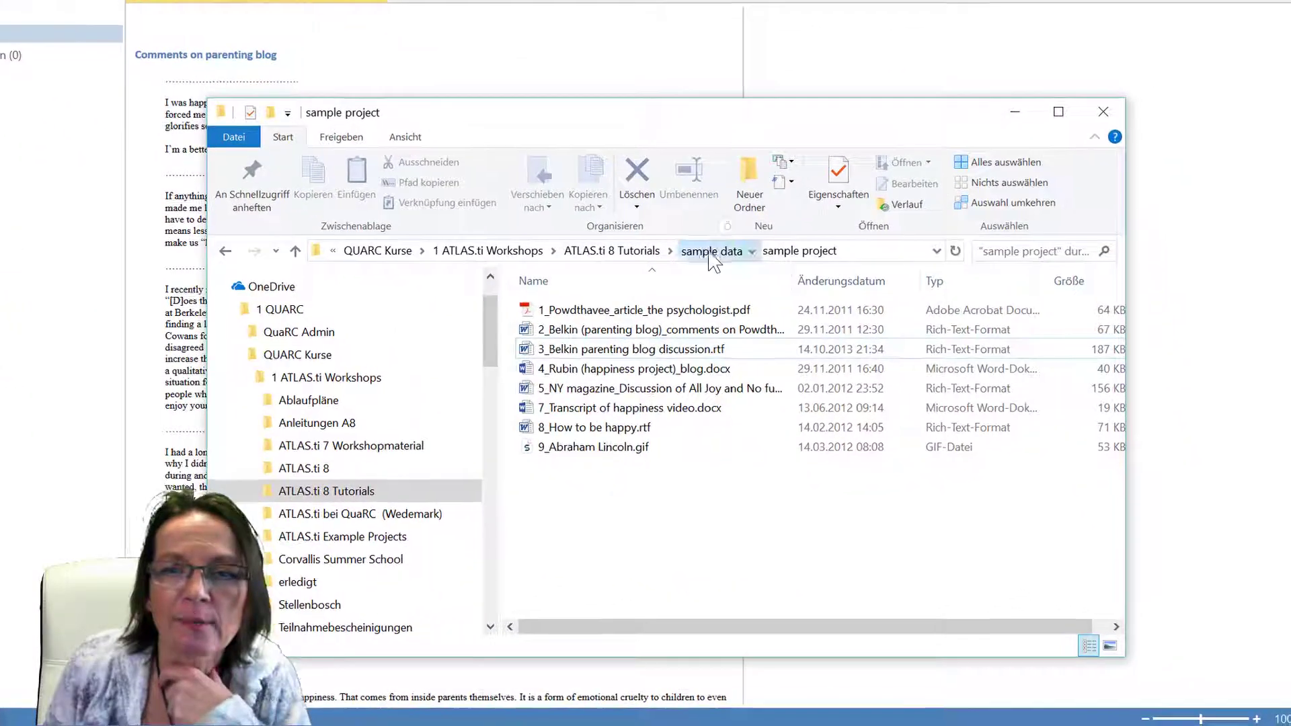
click(826, 350)
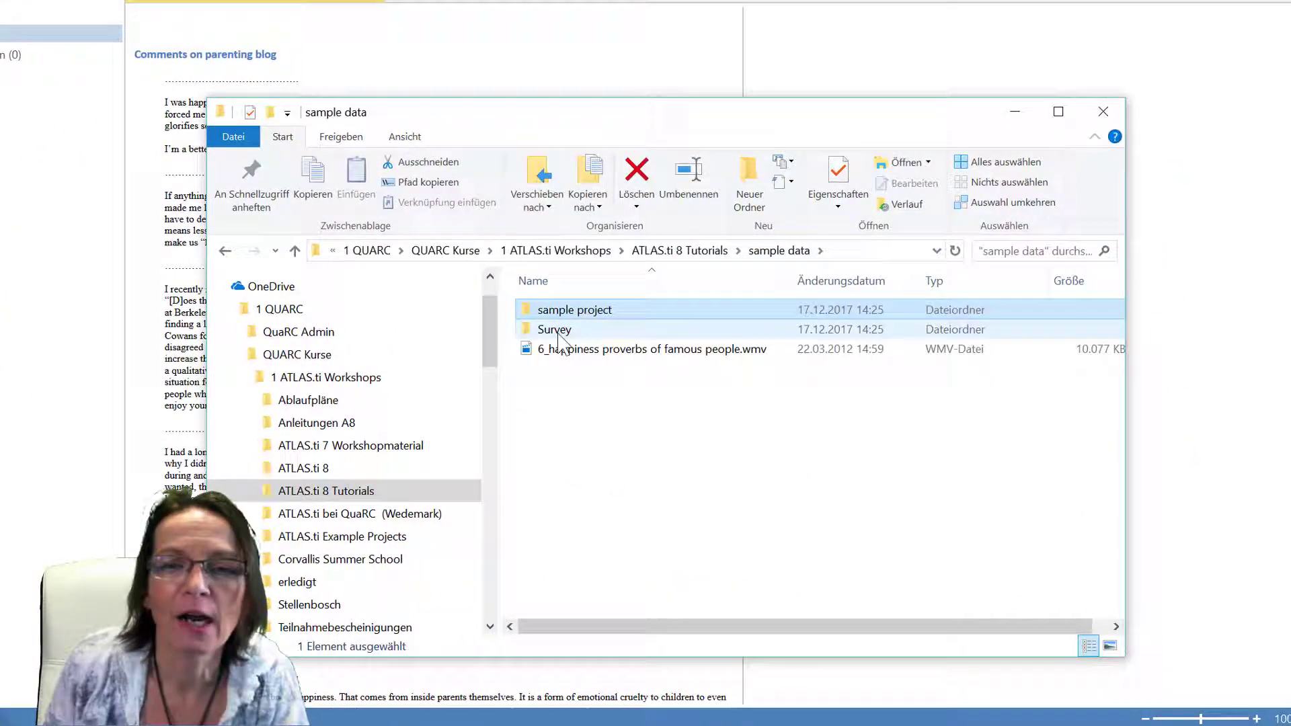
double_click(546, 329)
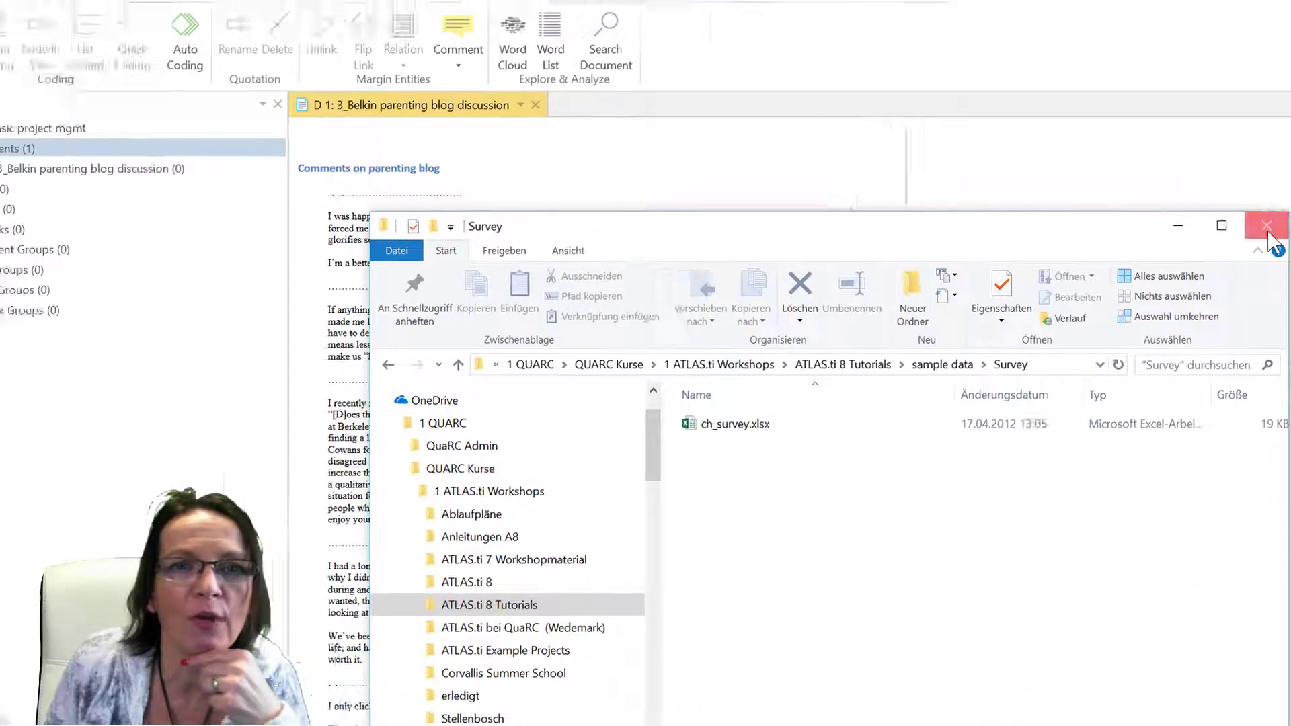
click(1107, 124)
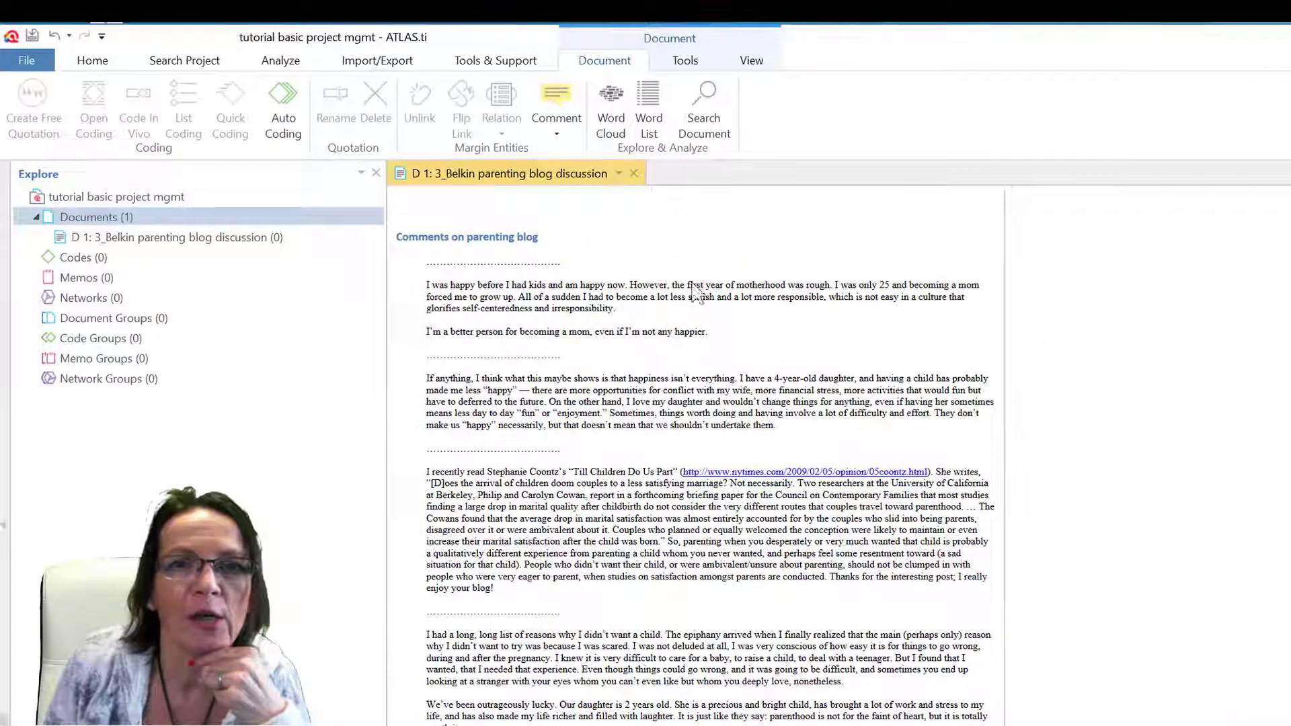
click(374, 68)
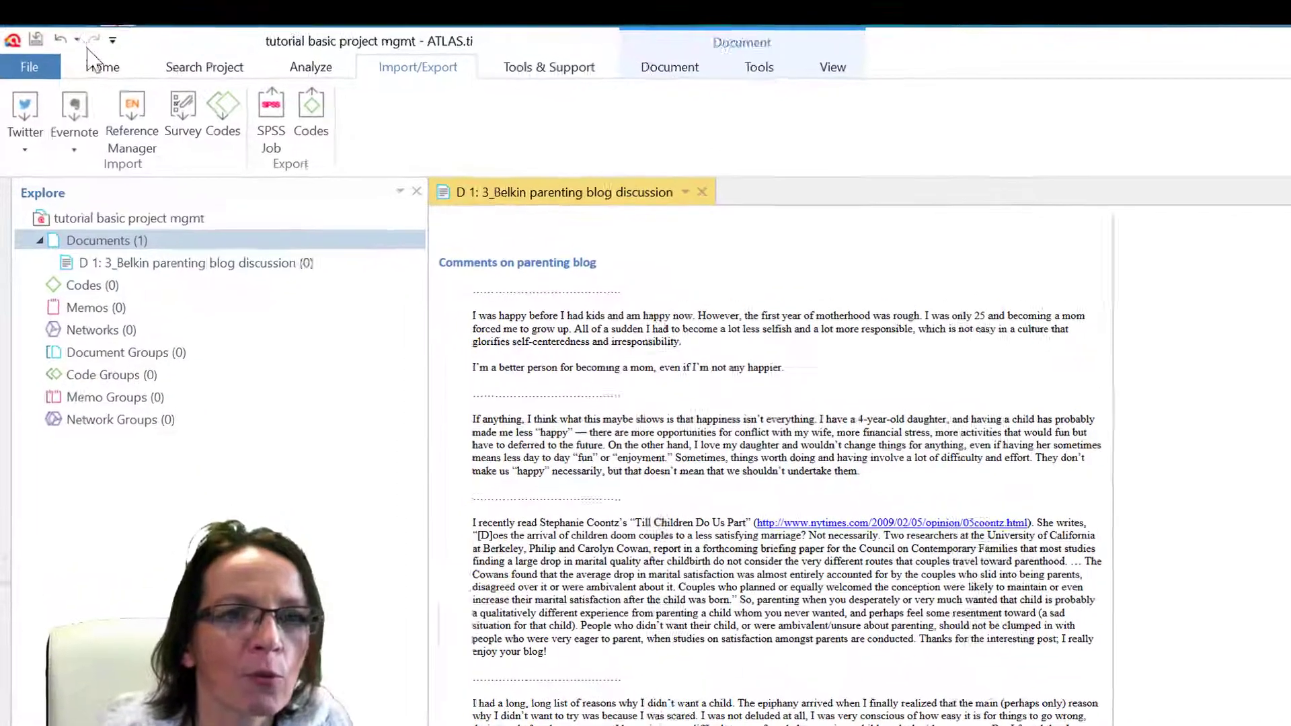
Step: Add 6_happiness proverbs of famous people.wmv from the sample data folder to the project as a linked video document
click(93, 60)
click(102, 202)
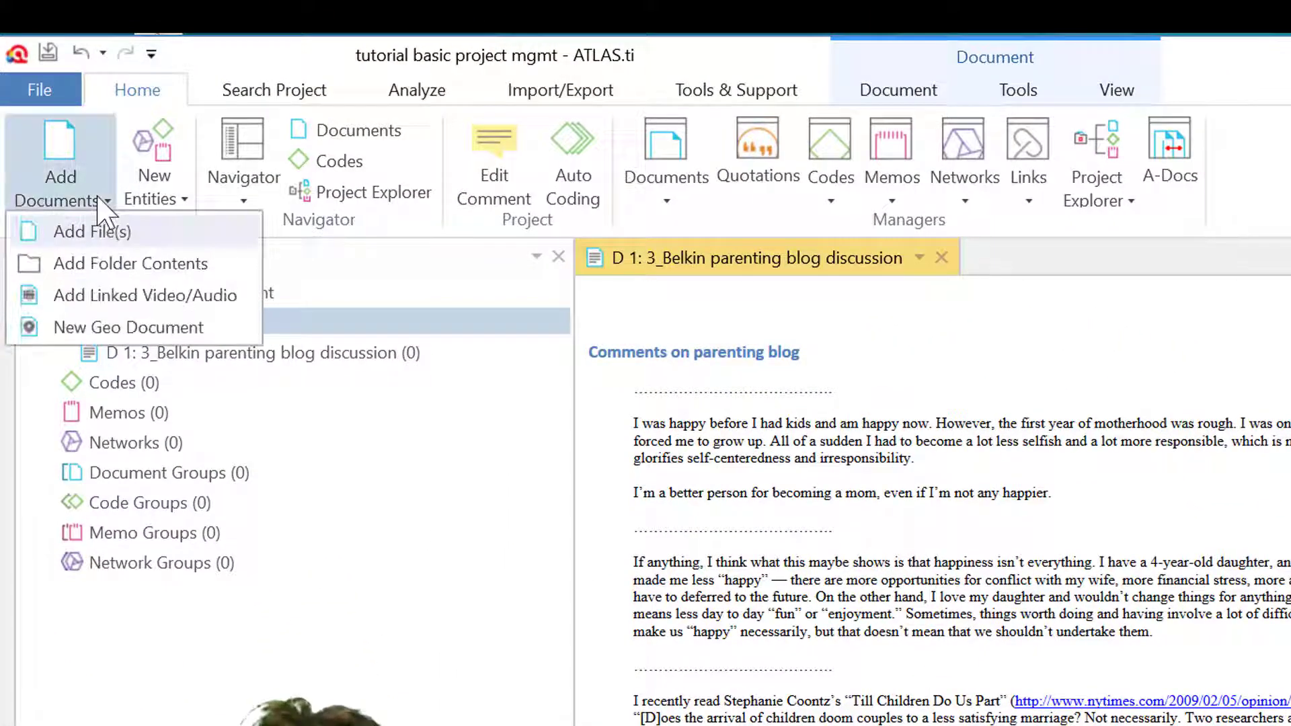
click(142, 297)
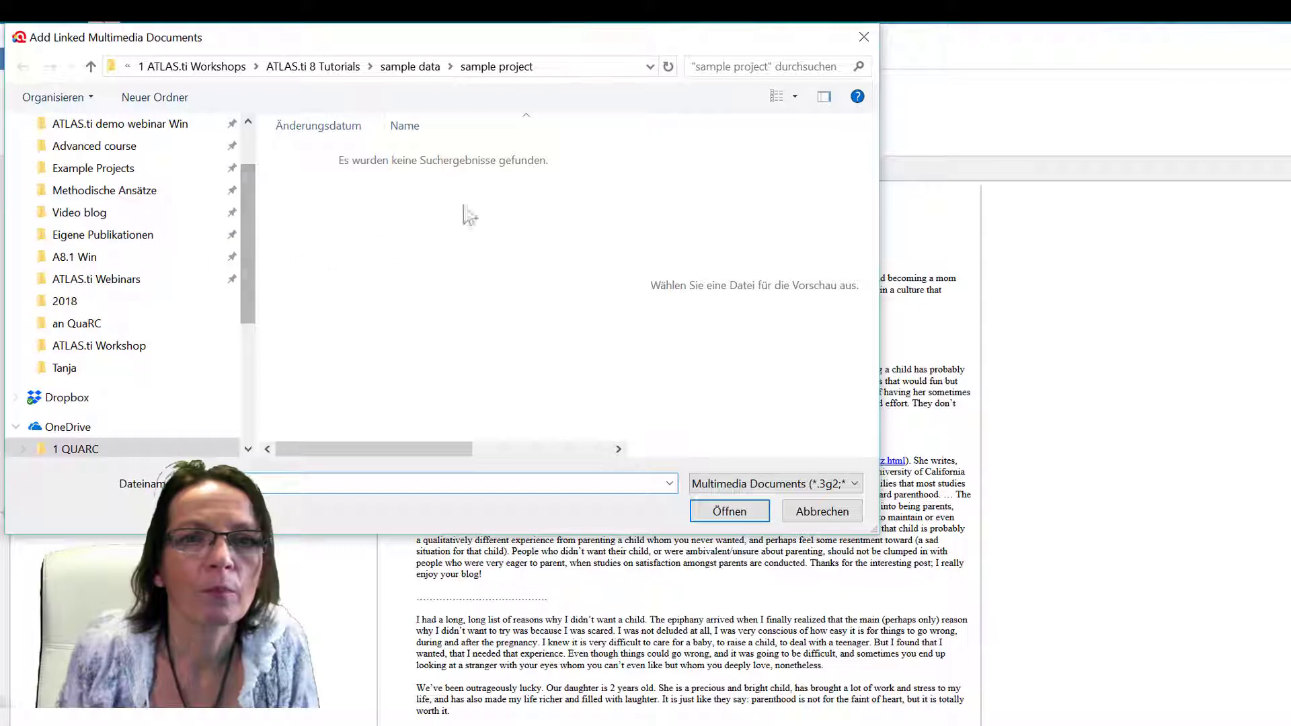
click(420, 68)
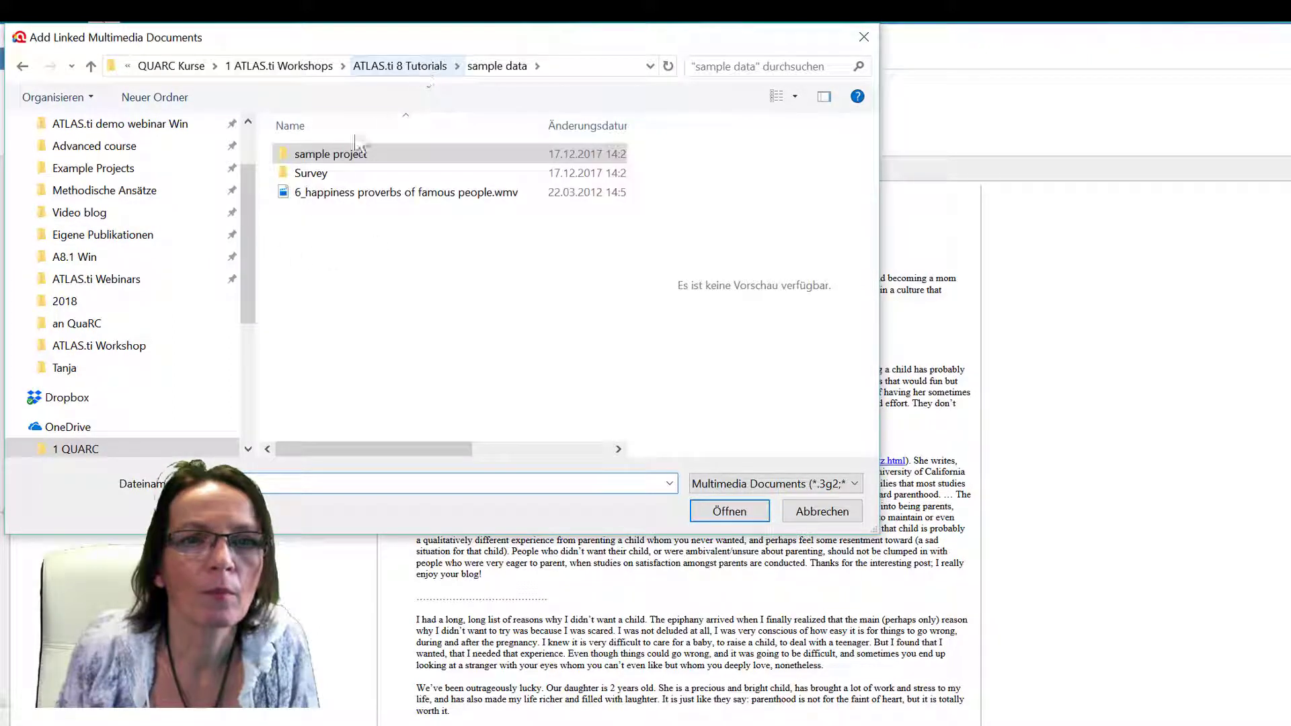
click(350, 195)
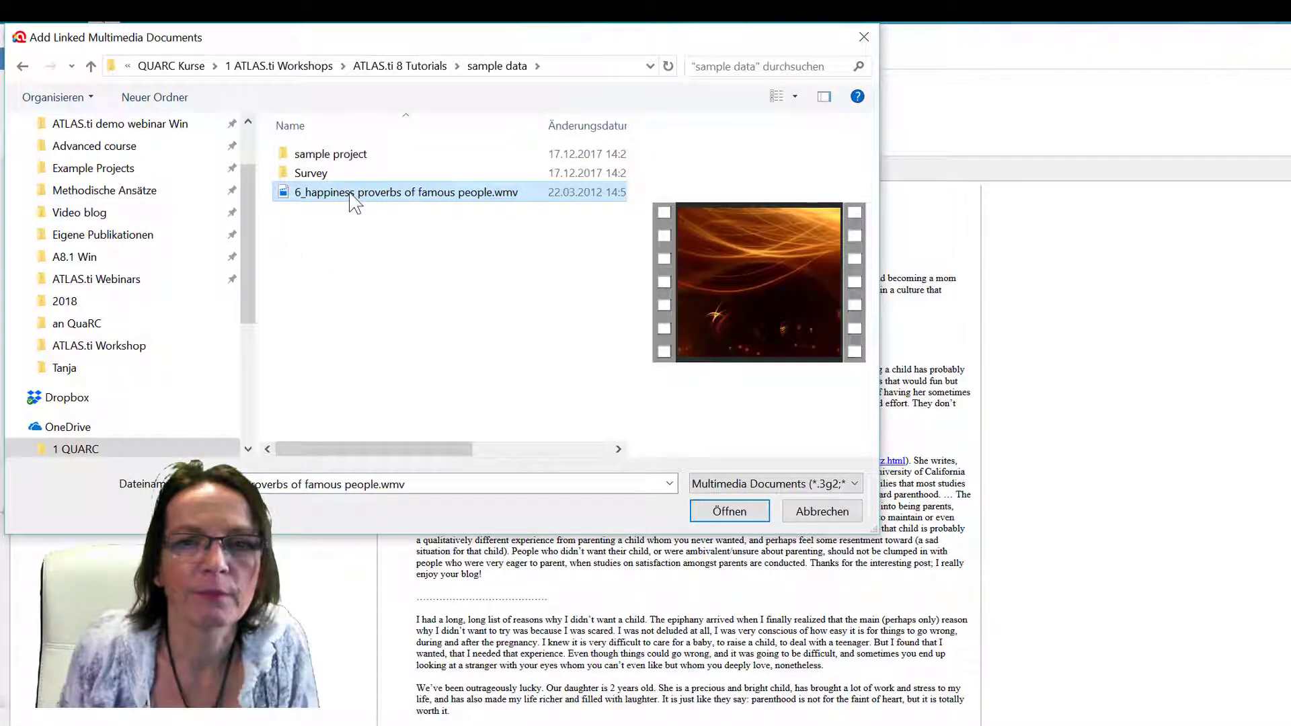
click(732, 512)
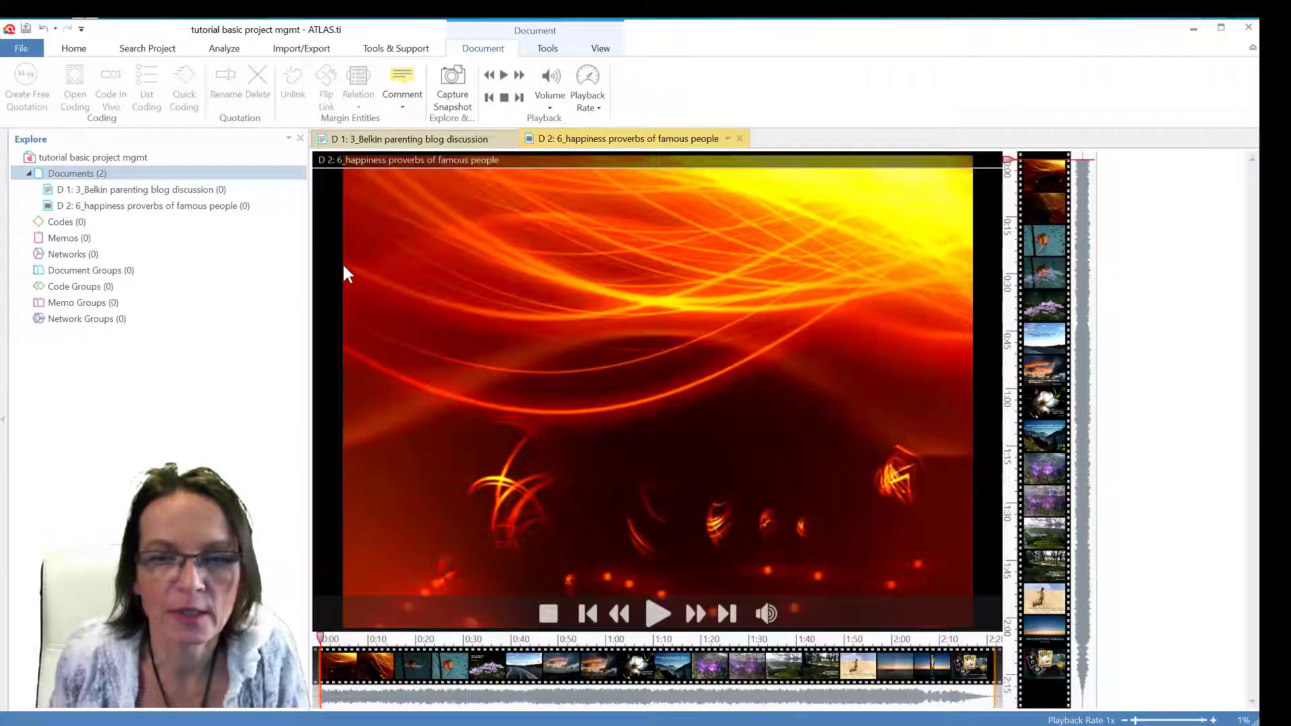
Step: Open the Document Manager and compare the storage locations of the Belkin text document and the happiness proverbs video
double_click(74, 174)
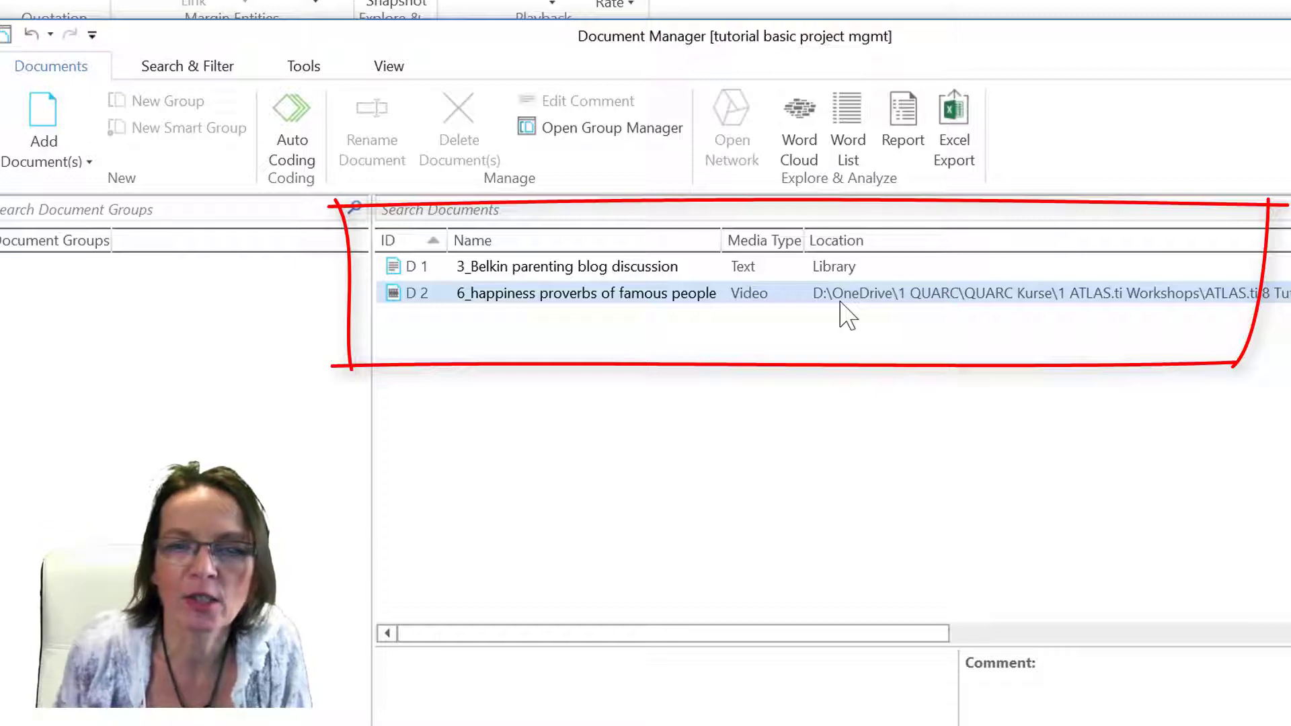
drag(724, 636, 558, 642)
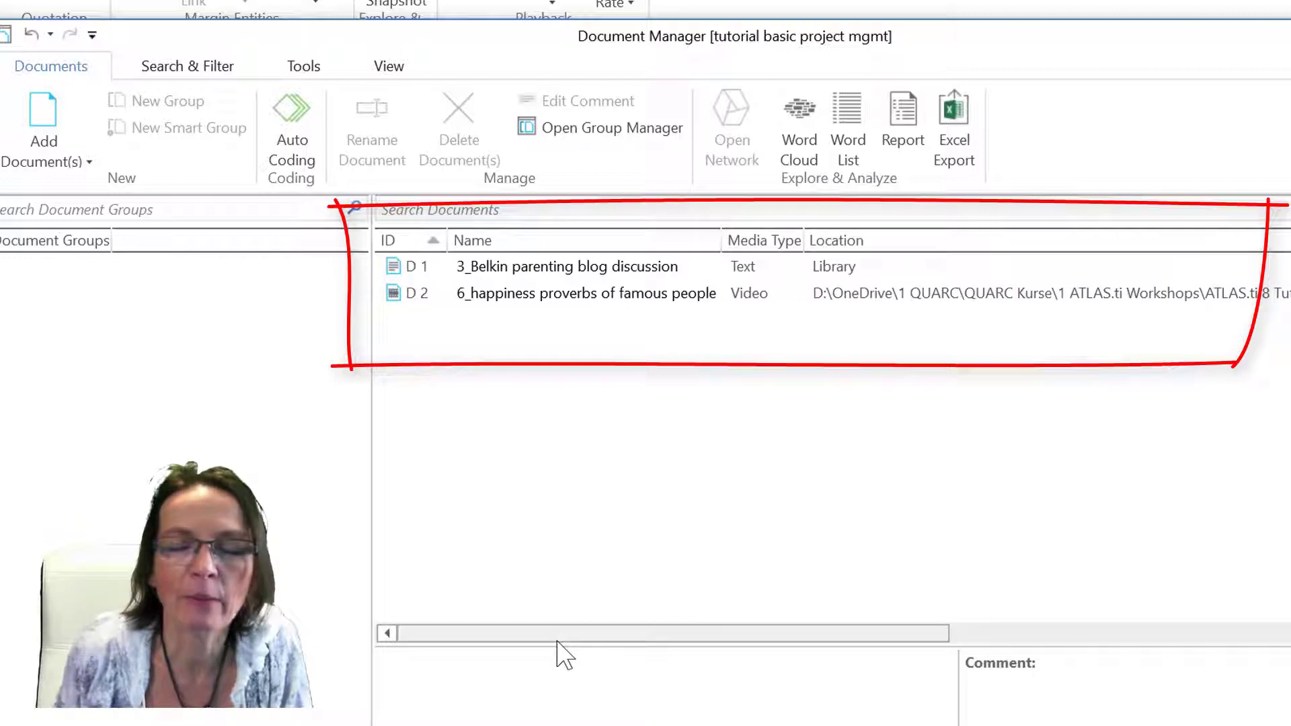
click(880, 266)
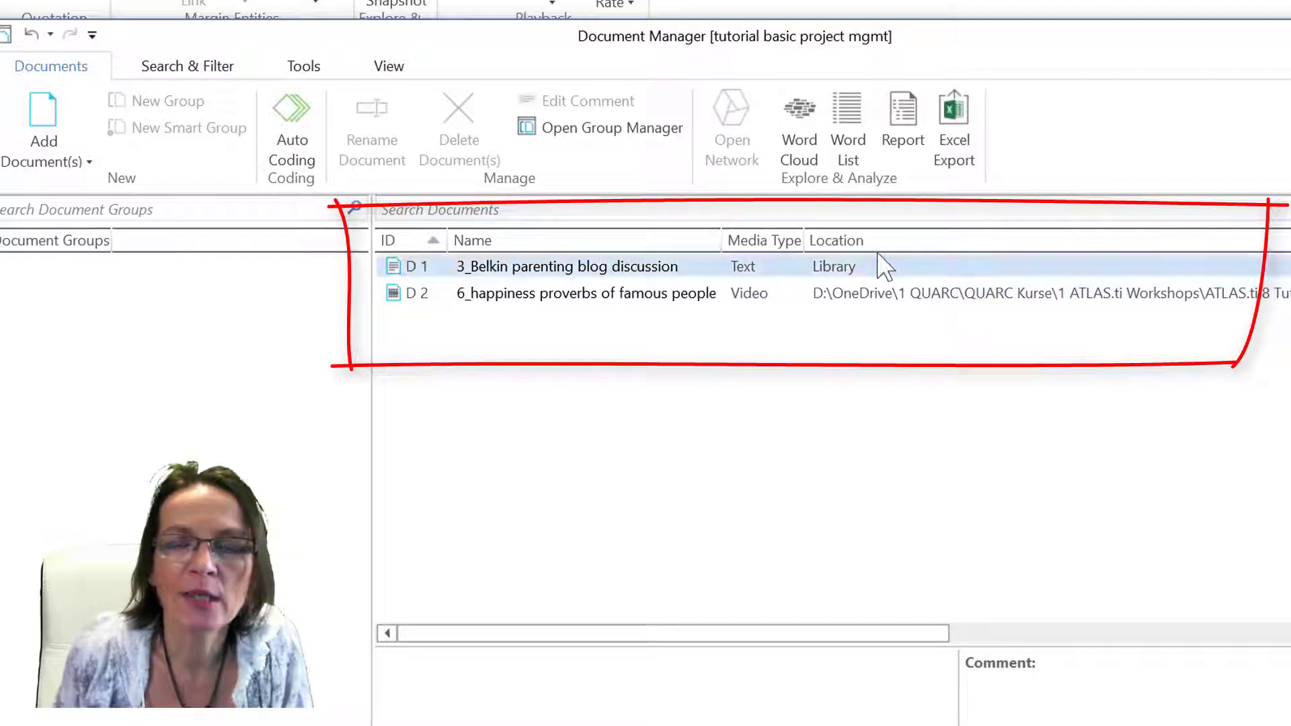
click(867, 296)
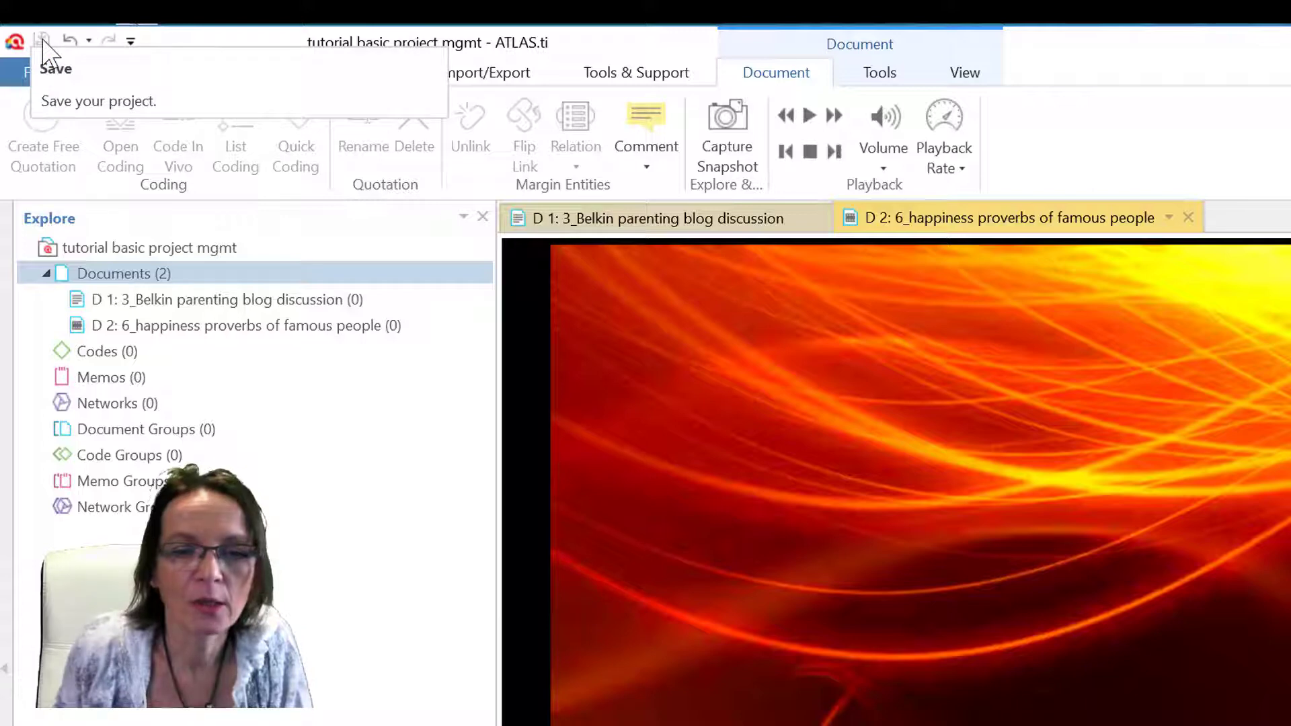
Step: Start a project bundle export, examine the proposed save folder and file name, and cancel without saving
click(18, 74)
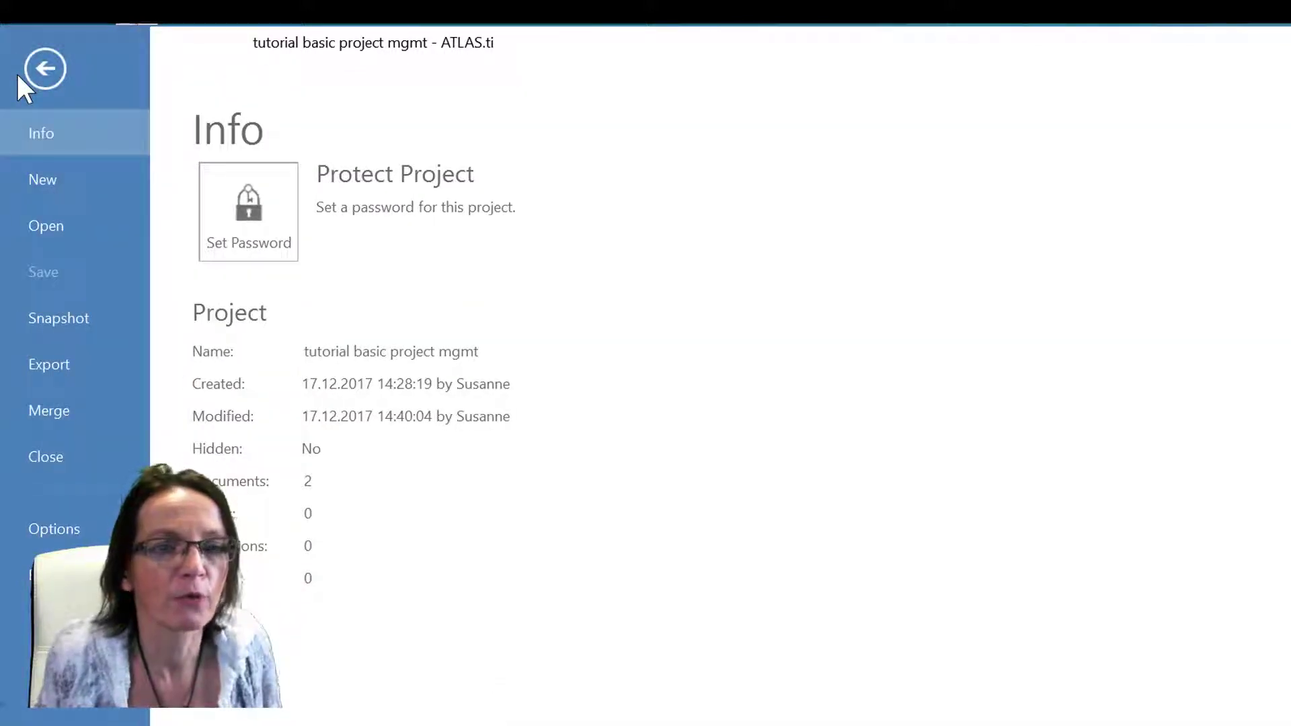
click(47, 365)
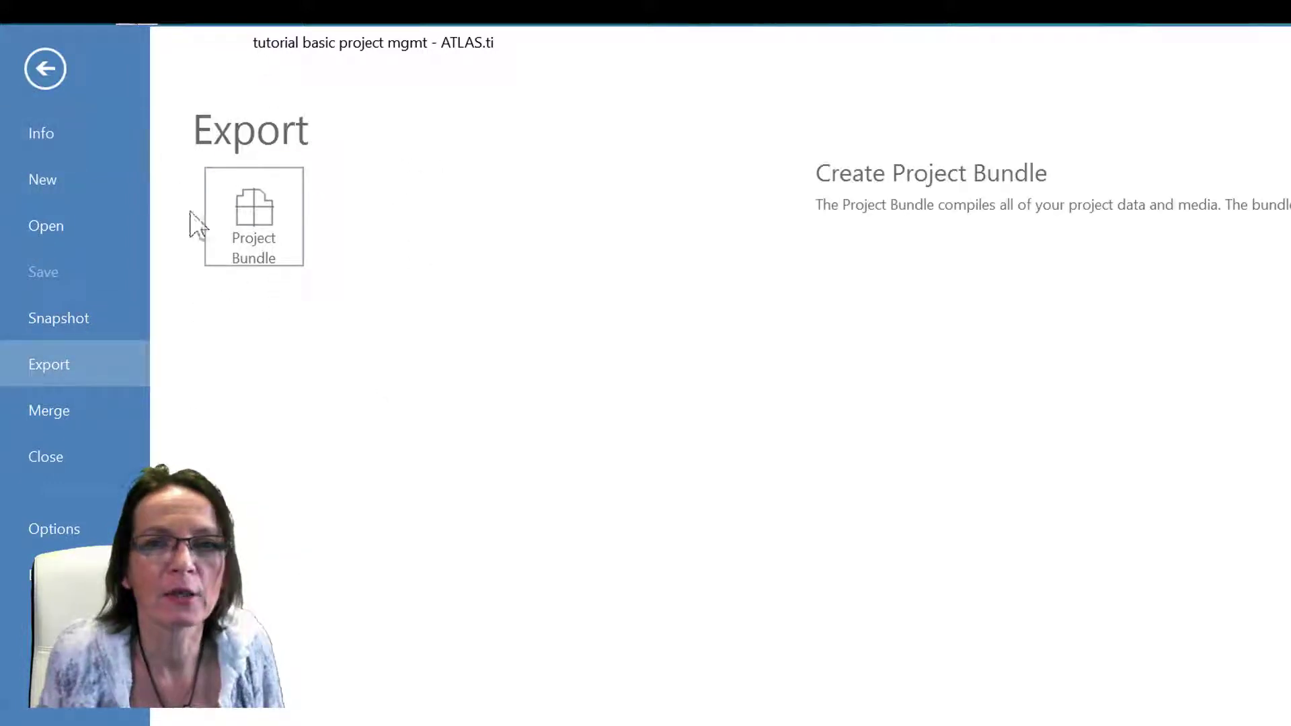
click(256, 212)
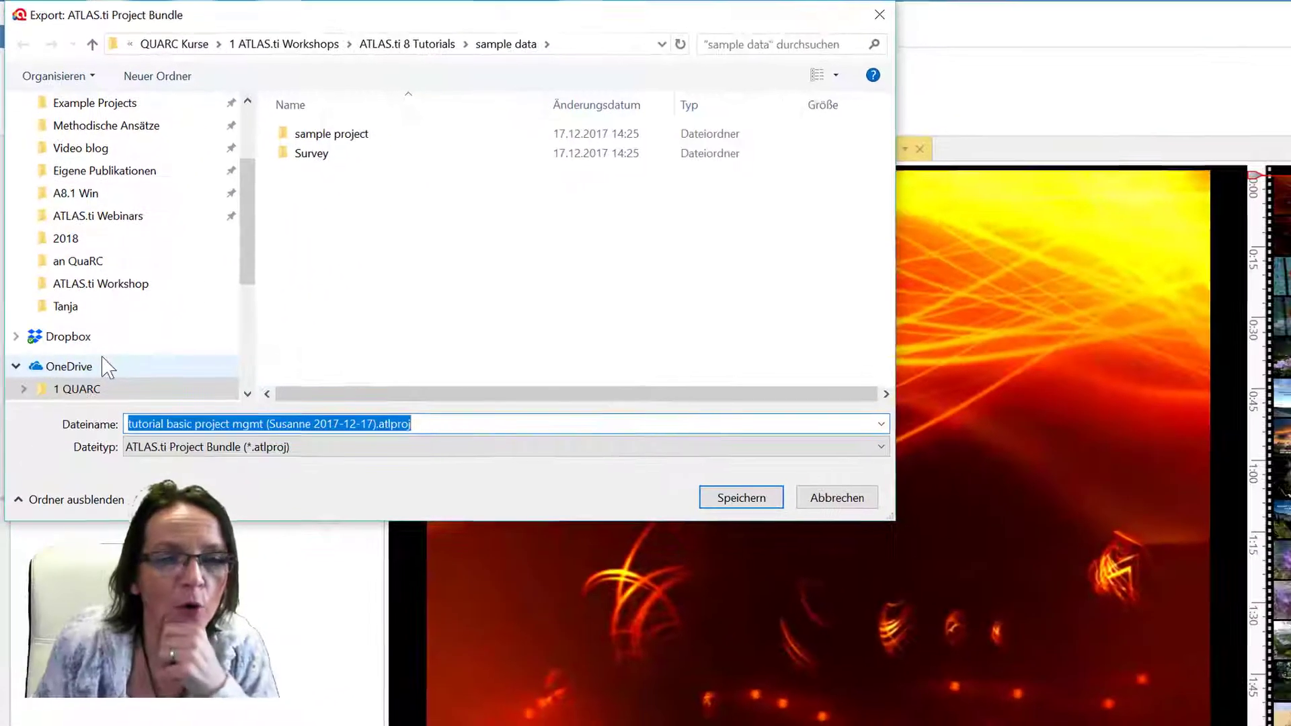
scroll(249, 292, down, 1)
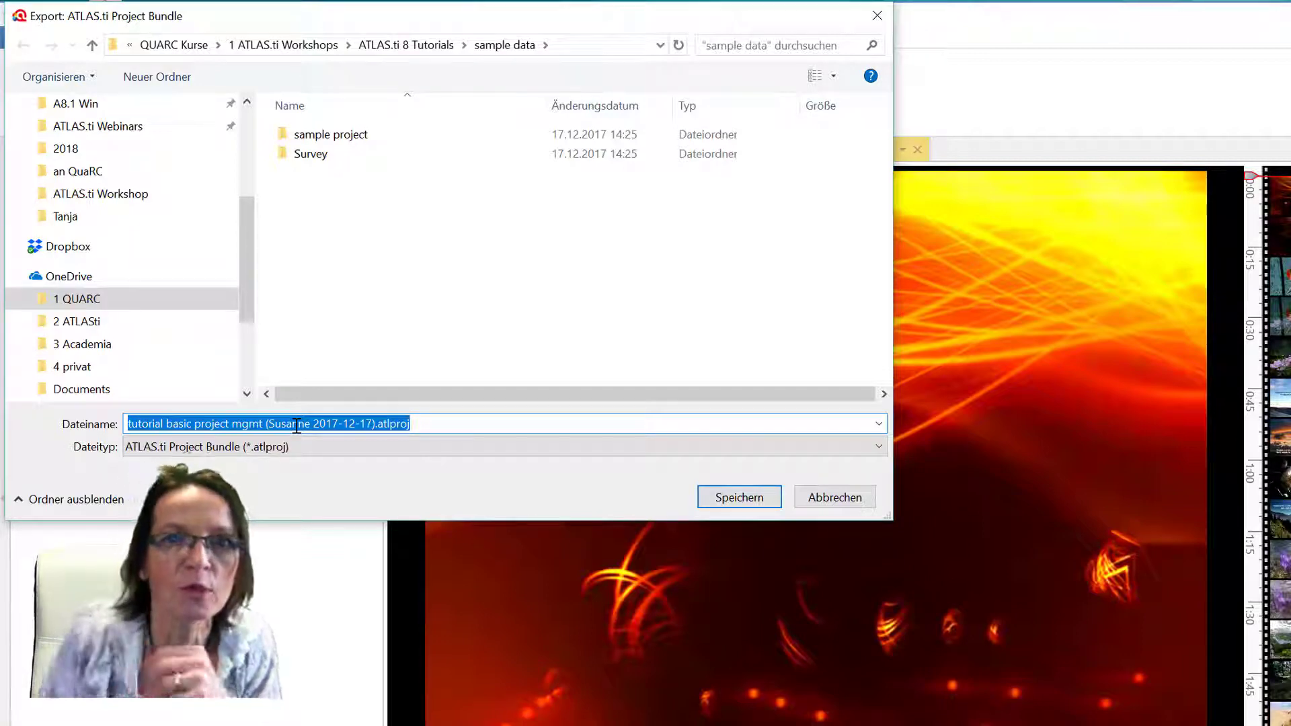
click(839, 499)
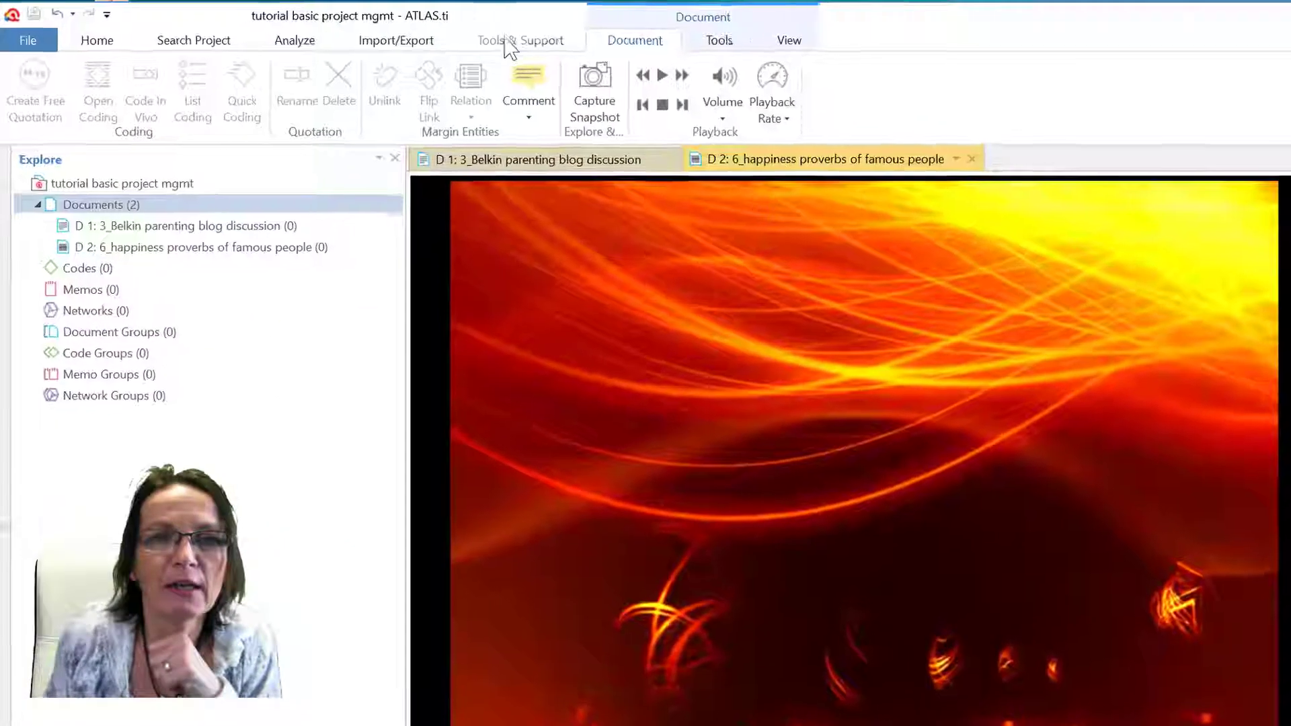
Step: Open the User Manager and check the description of the ATLAS.ti system user
click(474, 38)
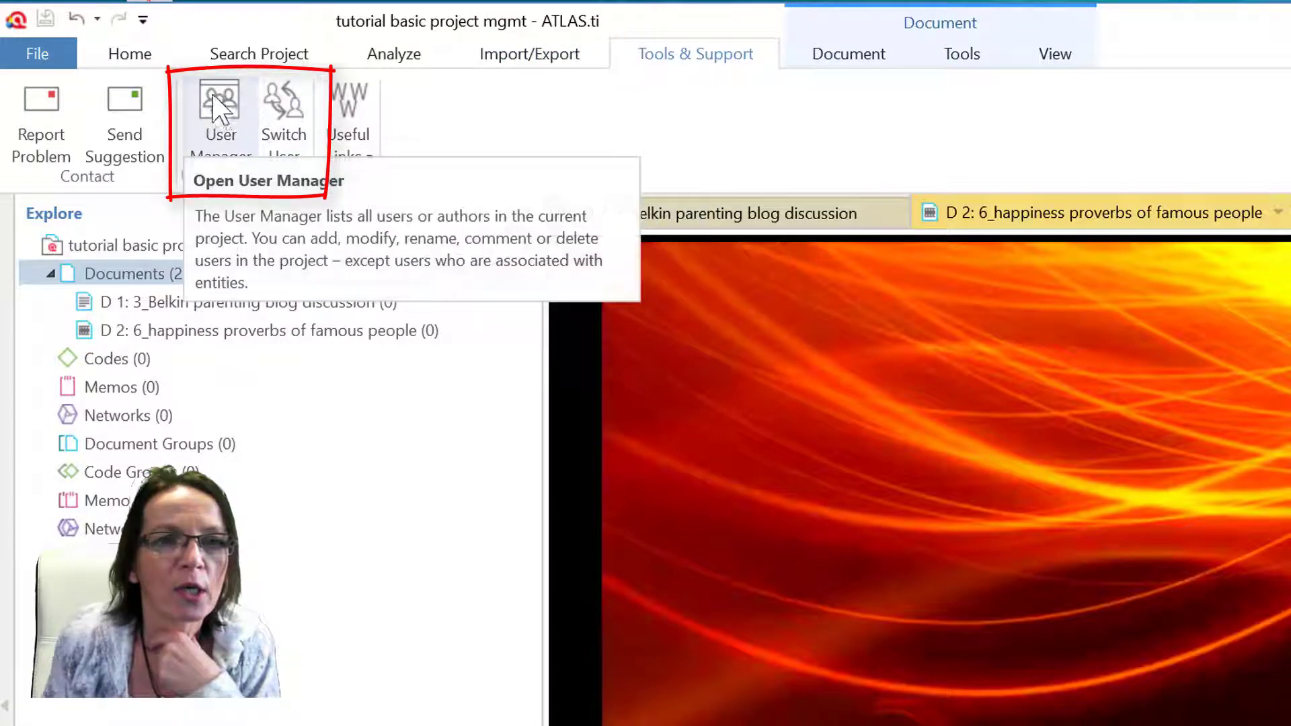
click(219, 128)
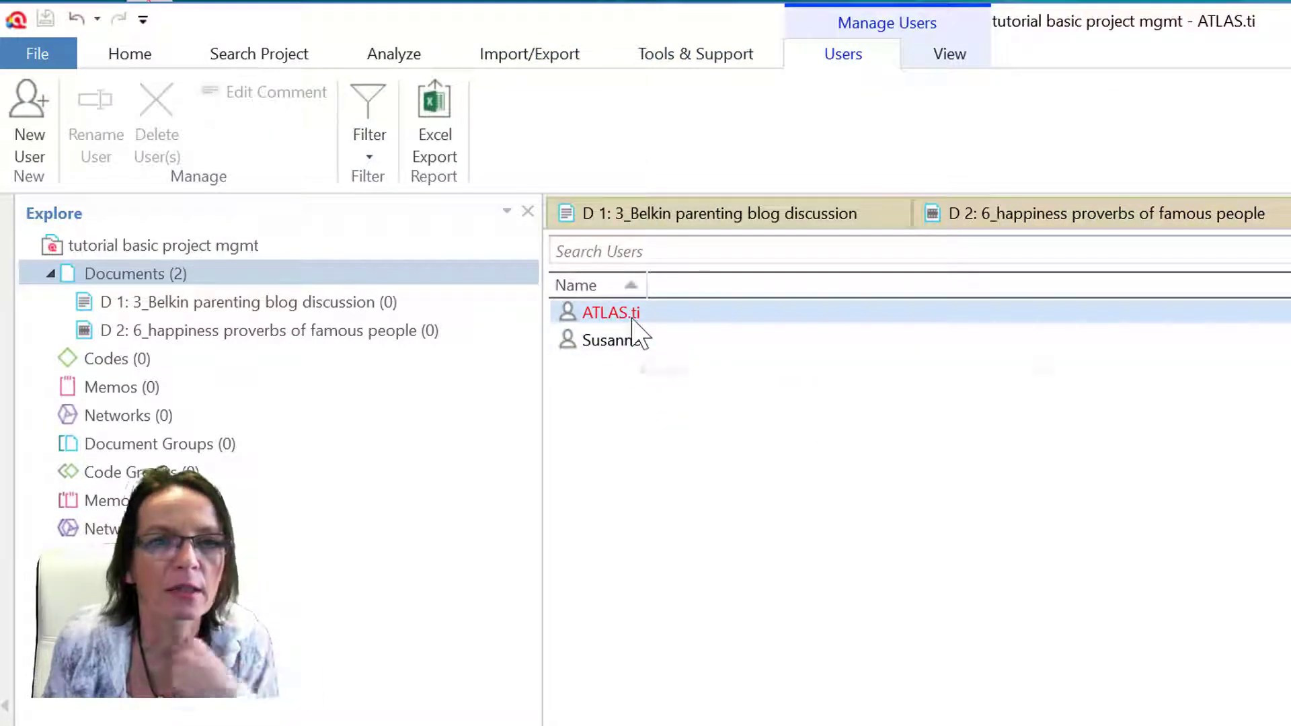
mouse_move(632, 320)
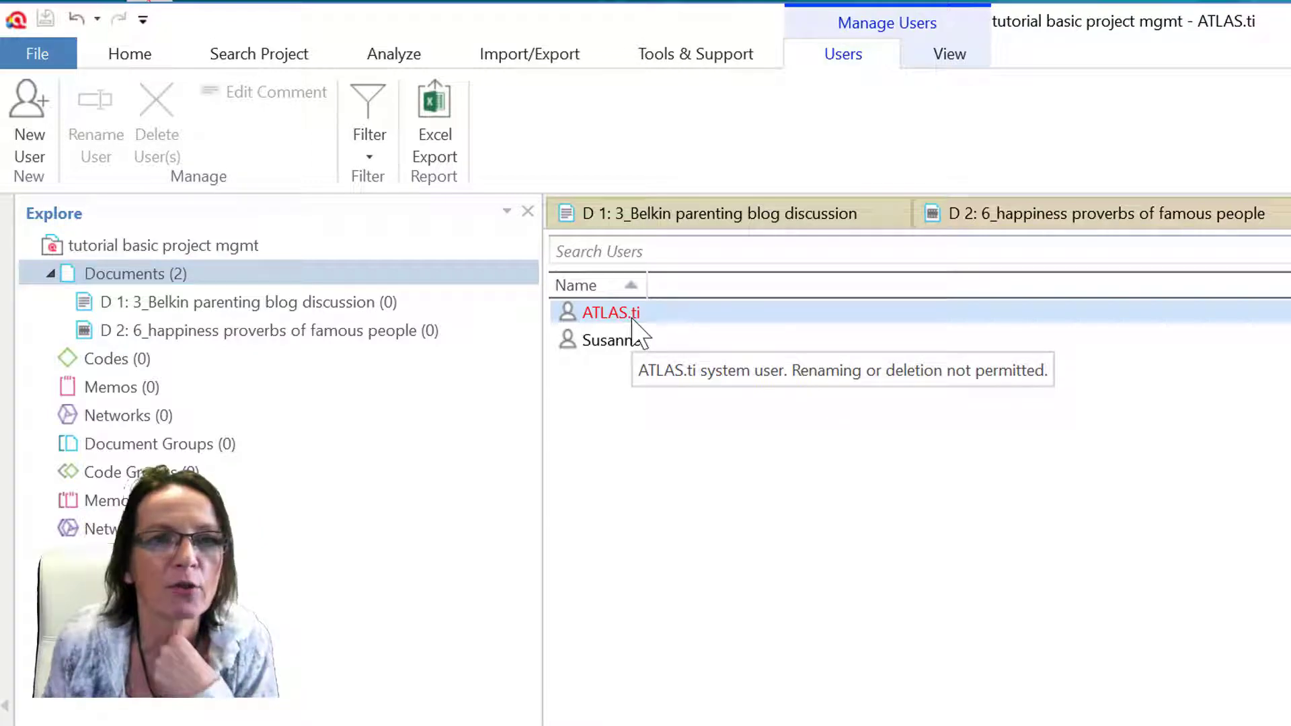
Step: Bring up the user management commands for switching the current user
click(688, 59)
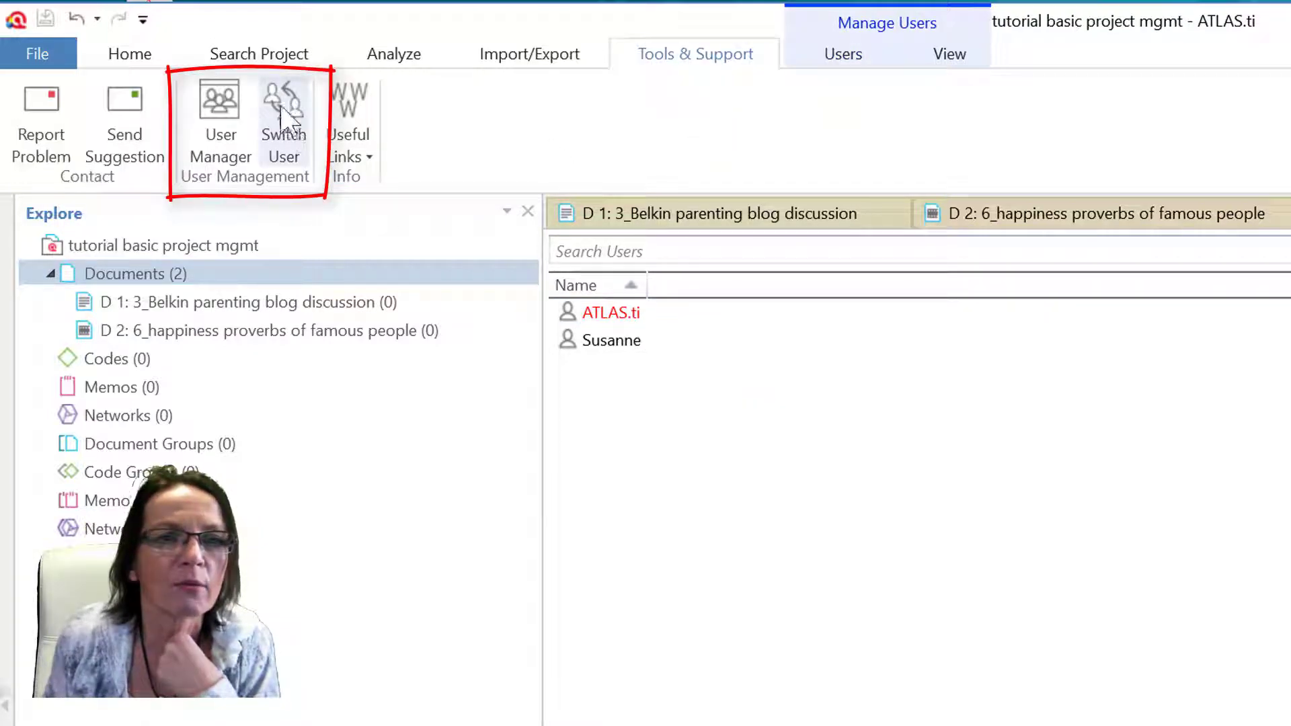